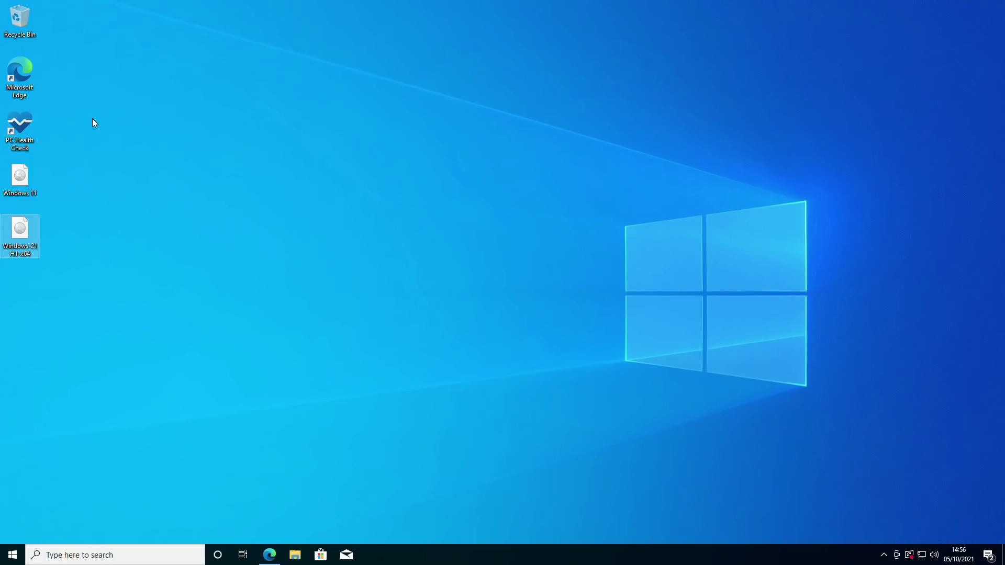
- Launch PC Health Check from its desktop shortcut
click(32, 126)
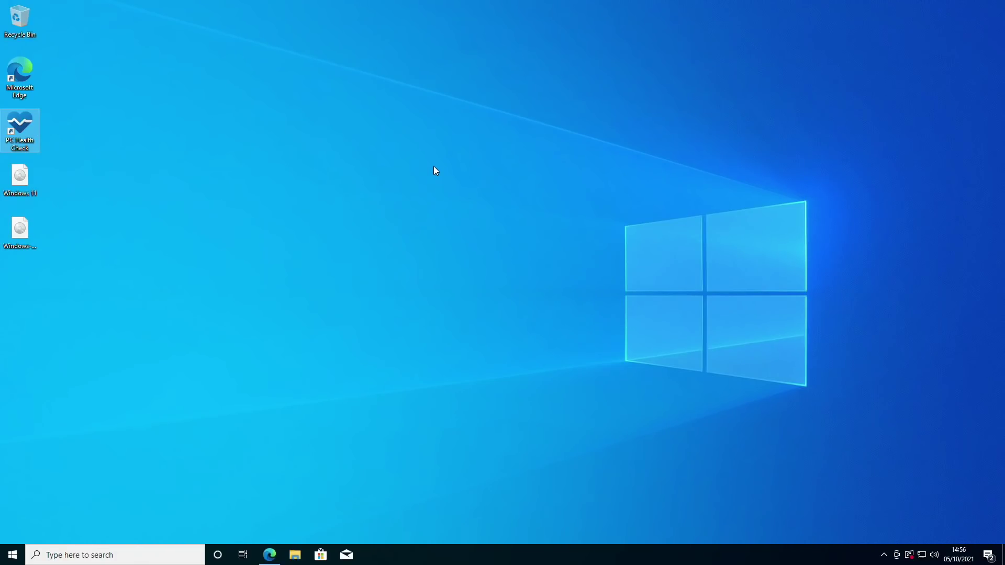
key(Return)
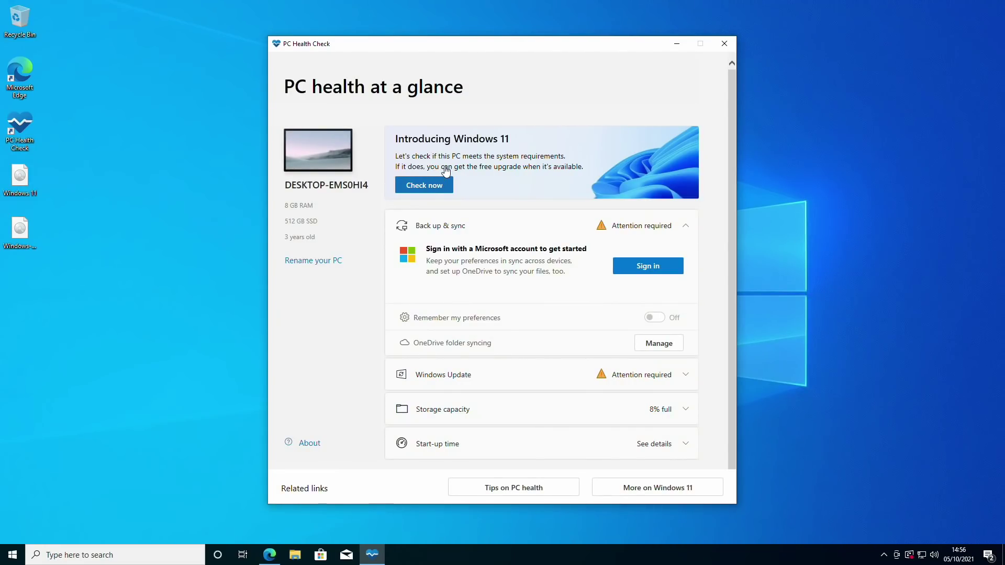
- Run the Windows 11 compatibility check, close PC Health Check, and return to Edge's download page
click(437, 184)
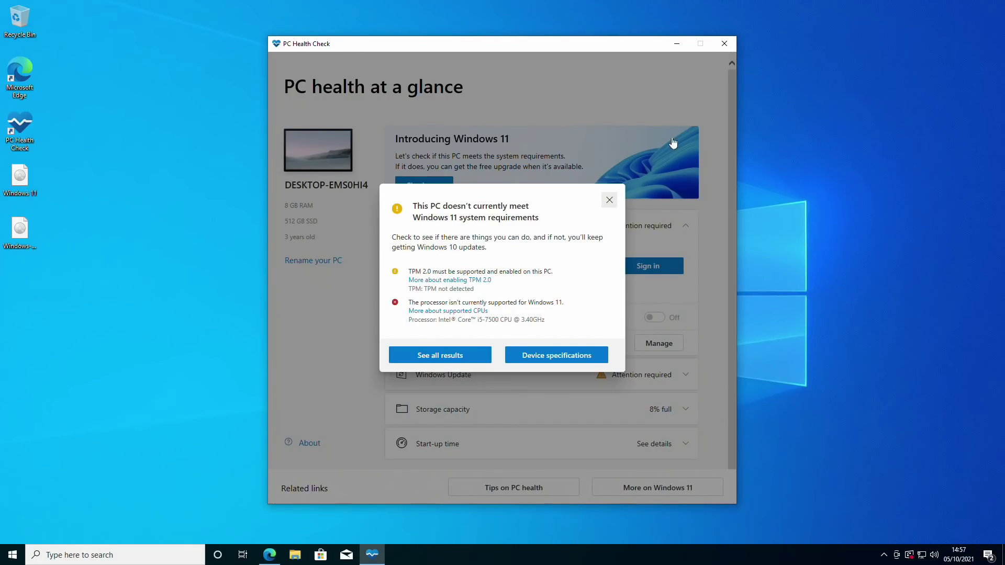
click(724, 43)
click(273, 559)
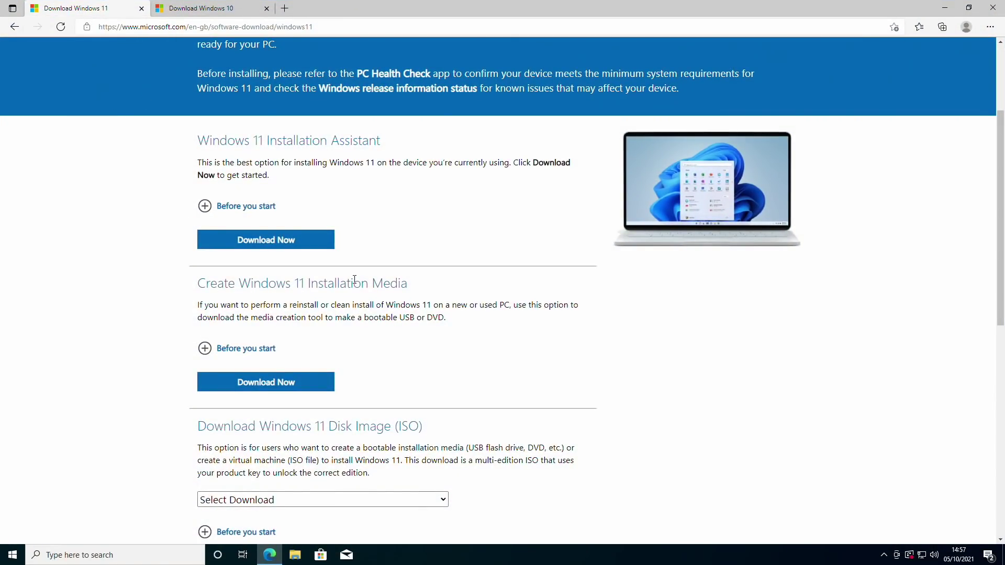
- Download MediaCreationToolW11.exe from Edge and allow it to run
click(276, 390)
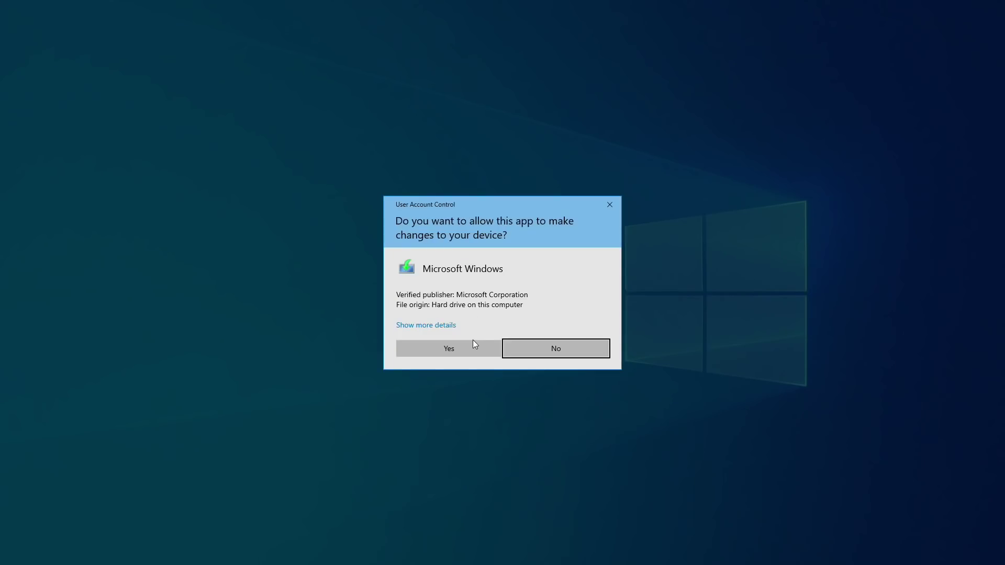
click(473, 341)
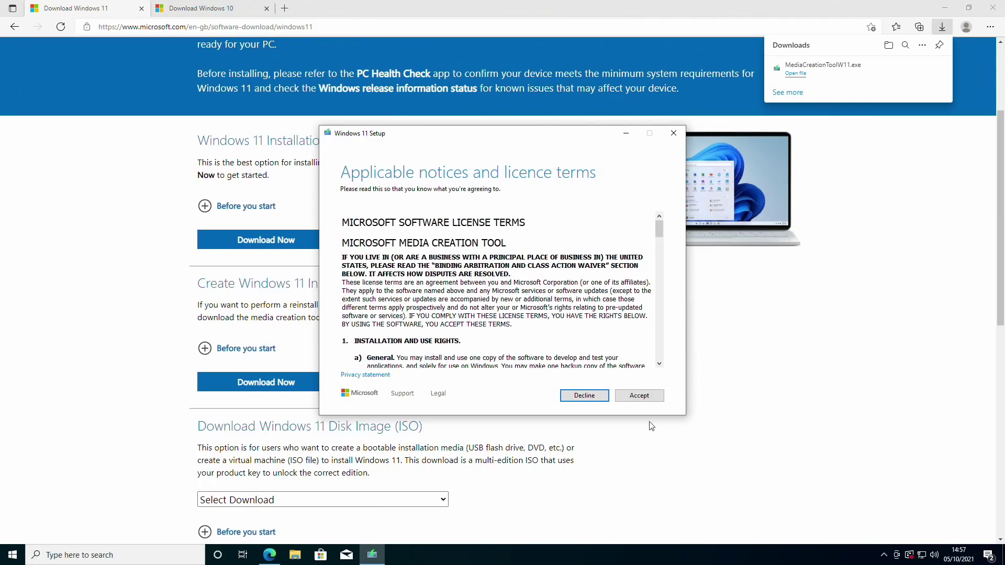
- Accept the Windows 11 licence and default edition, then quit setup and switch to the Windows 10 page
click(642, 398)
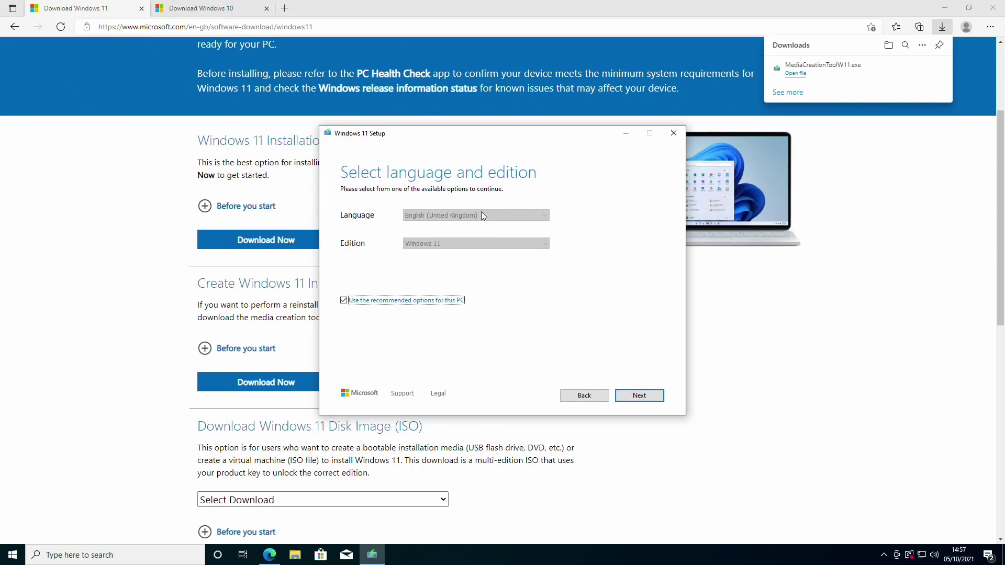
click(640, 397)
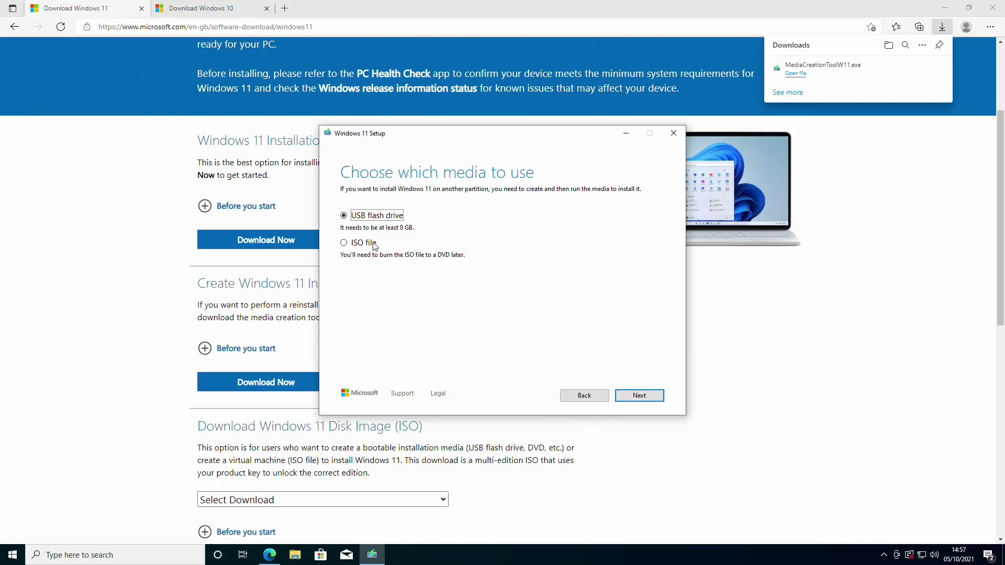
click(674, 134)
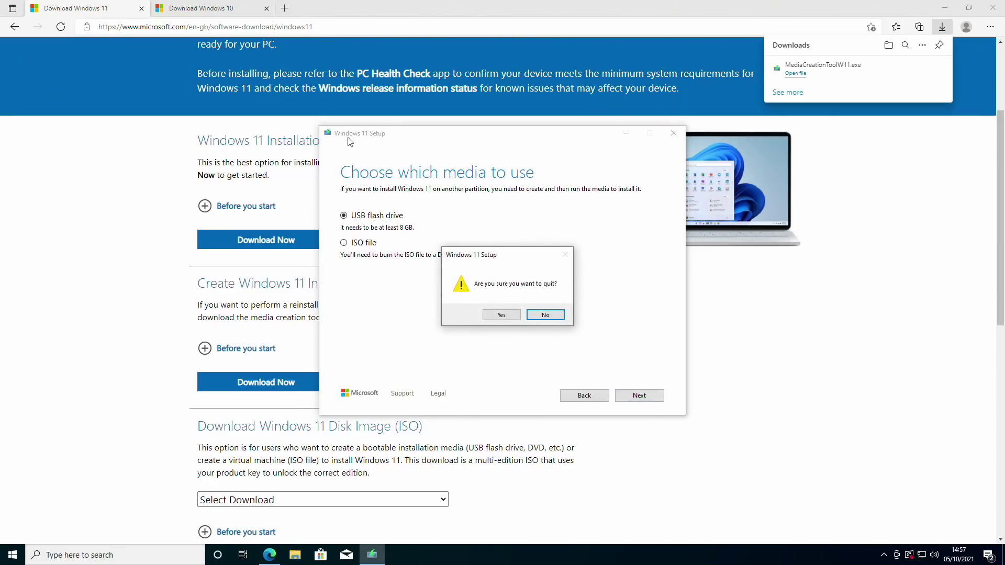
click(501, 315)
click(201, 9)
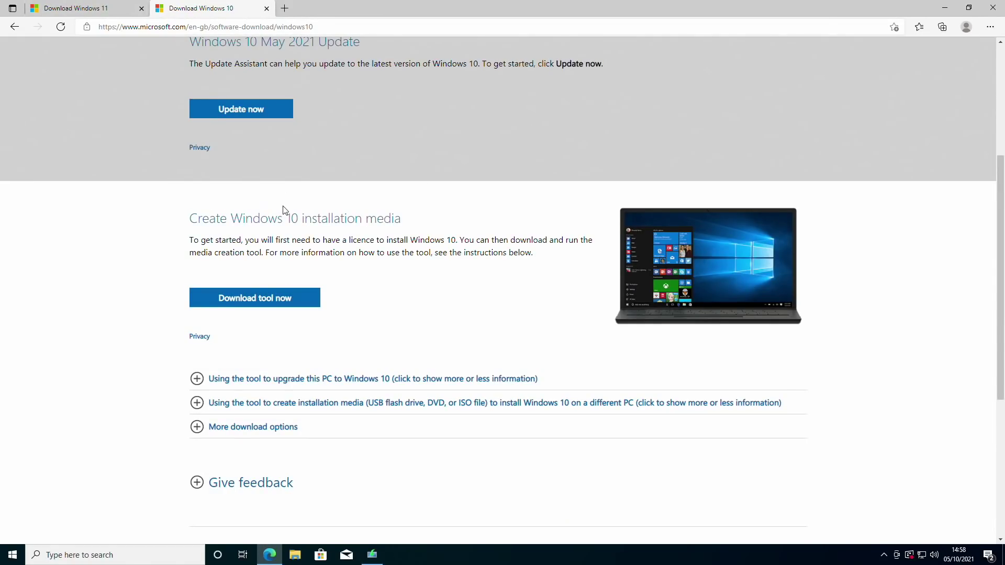
- Download MediaCreationTool21H1.exe and launch it, dismissing the start error and running it again
click(272, 298)
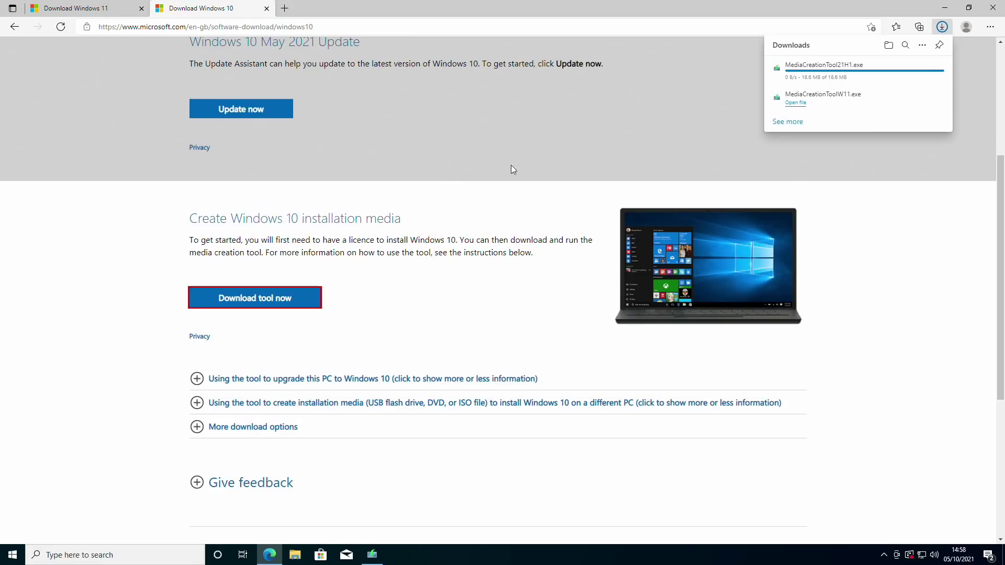
click(835, 62)
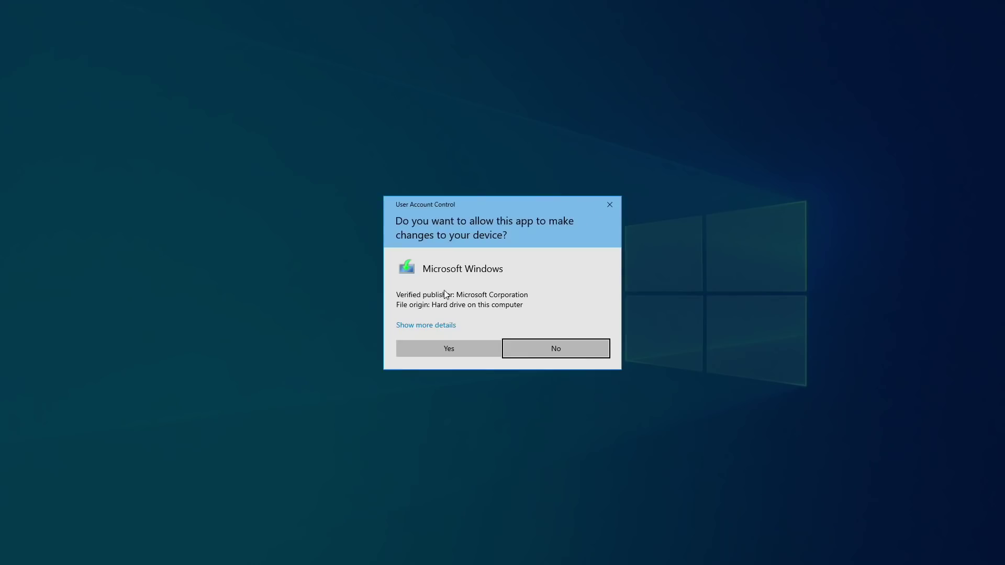
click(445, 343)
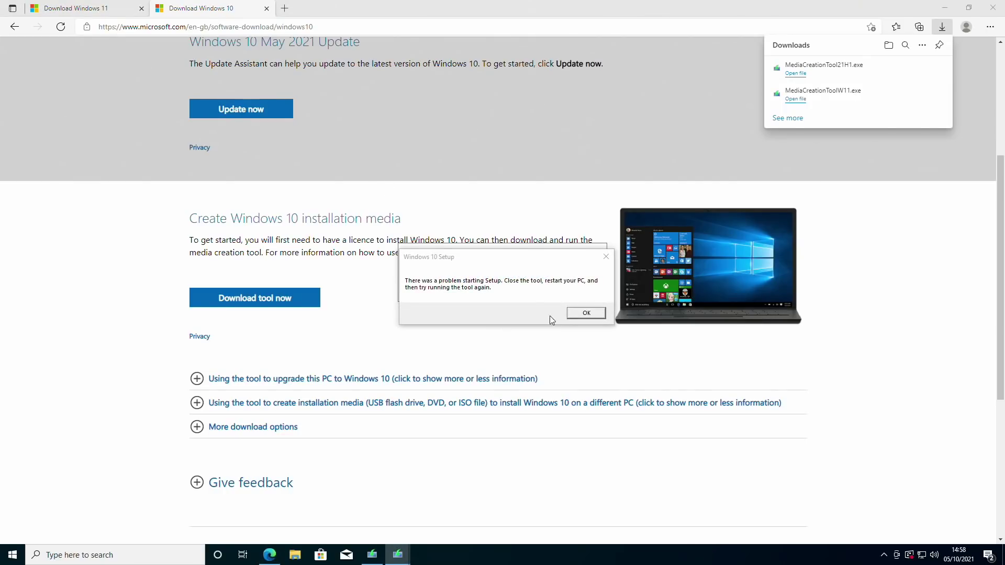
click(586, 313)
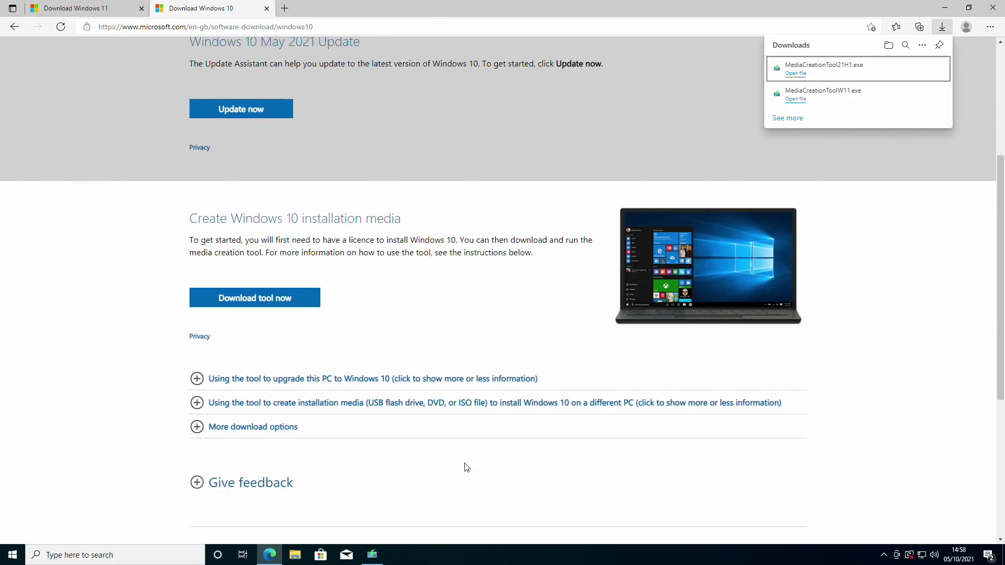
click(375, 553)
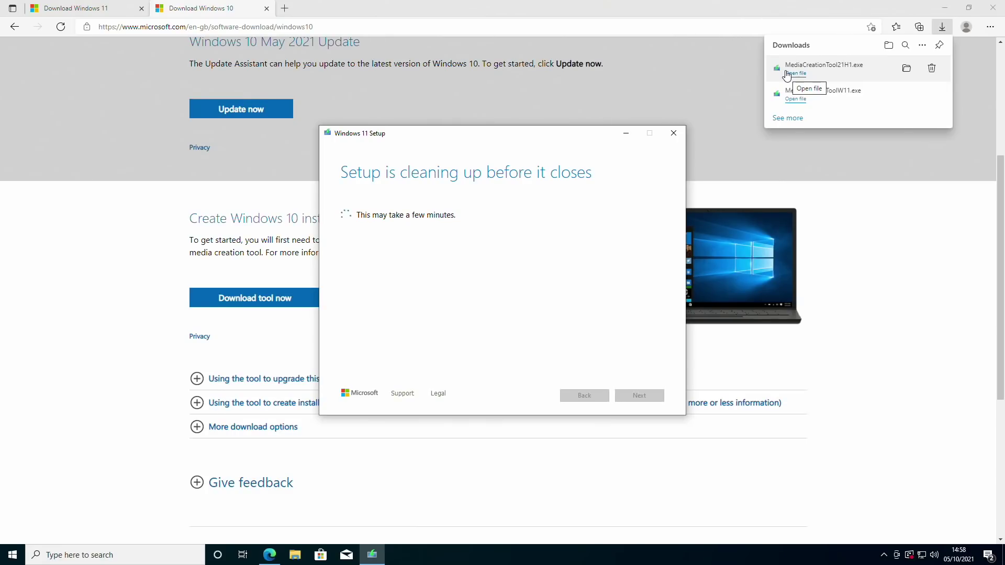
click(786, 74)
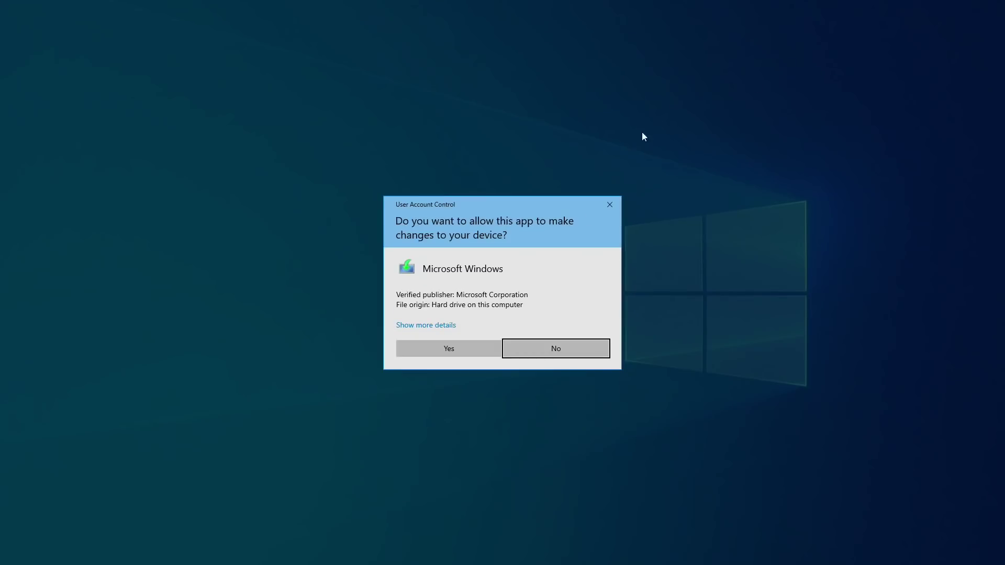
- Accept the Windows 10 licence and choose ISO media for another PC with recommended options
click(485, 349)
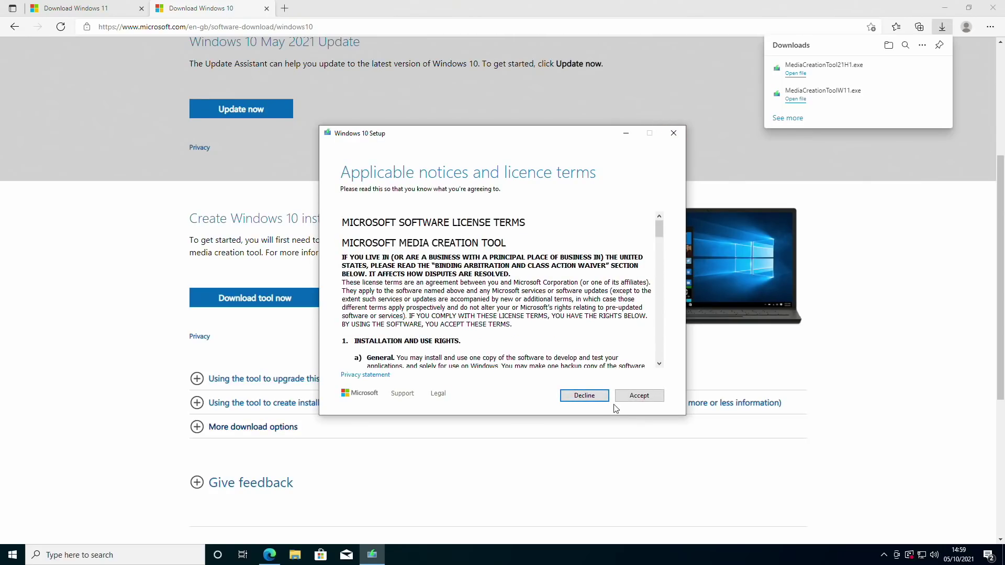
click(639, 395)
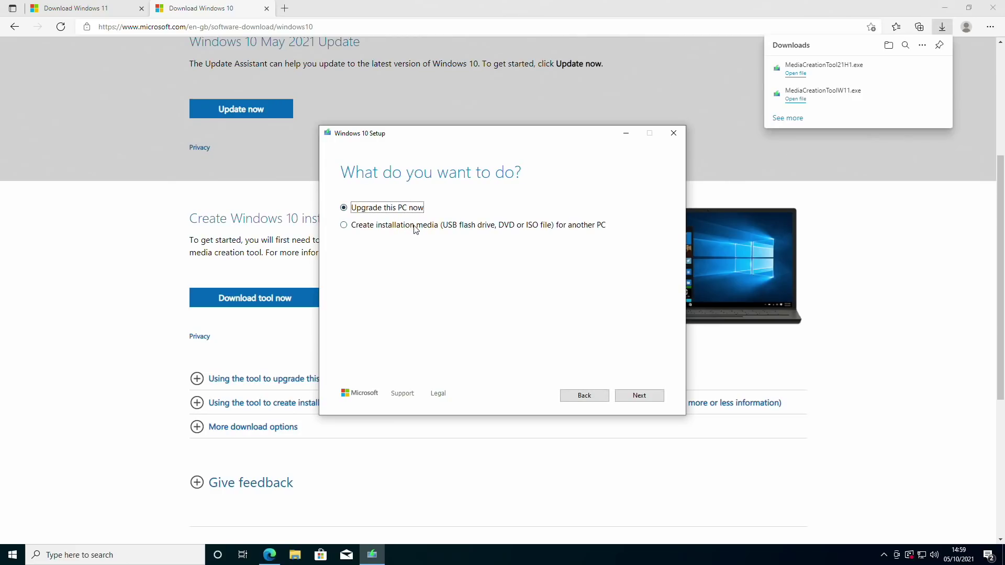
click(414, 229)
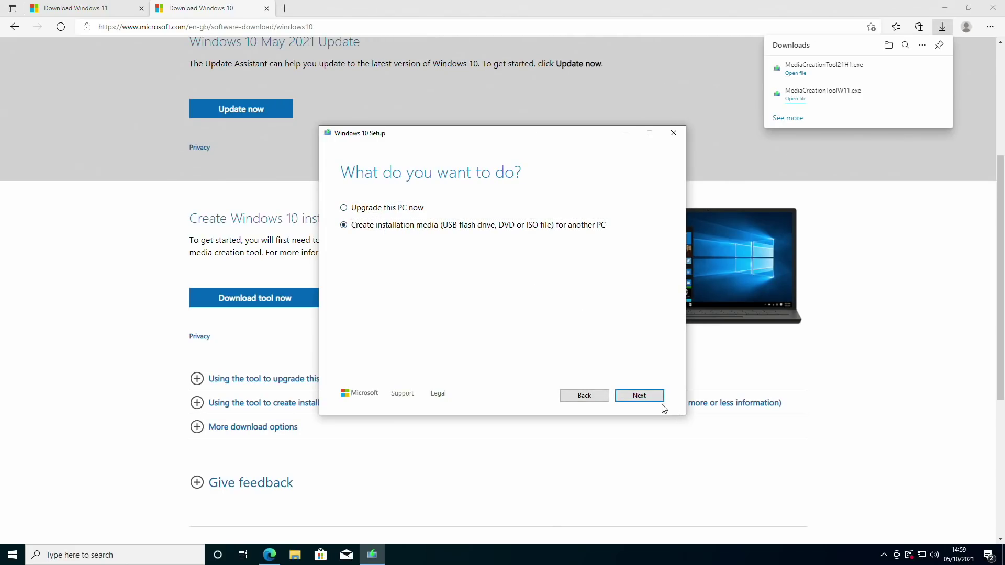
click(636, 396)
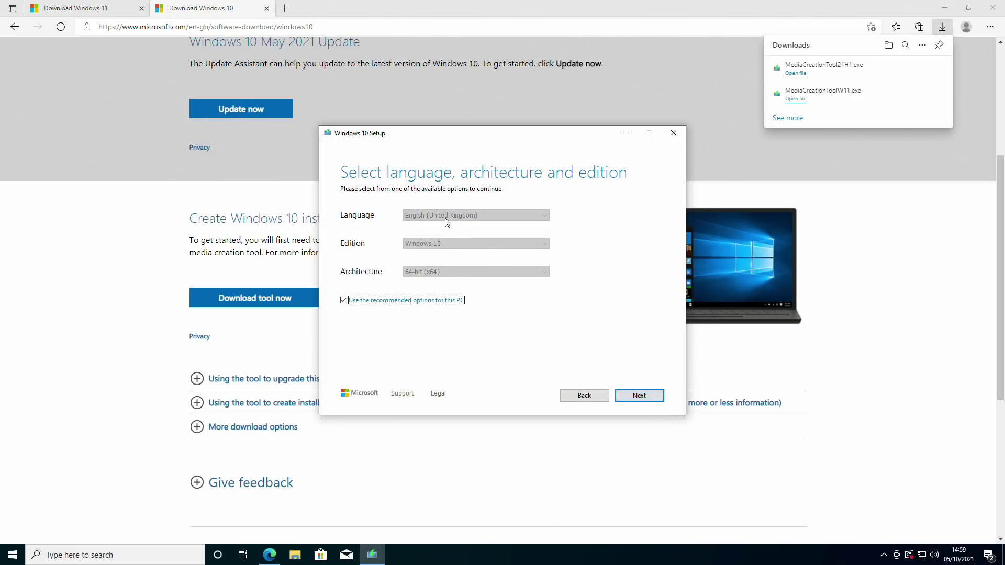
click(640, 396)
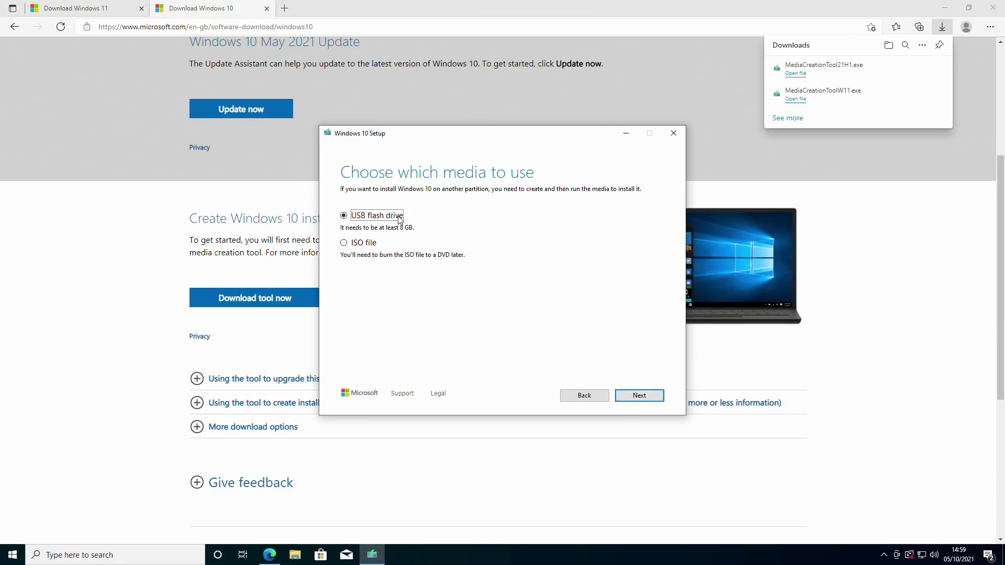
click(358, 247)
- Quit Windows 10 setup and minimize the browser and cleaning-up window to show the desktop
click(669, 133)
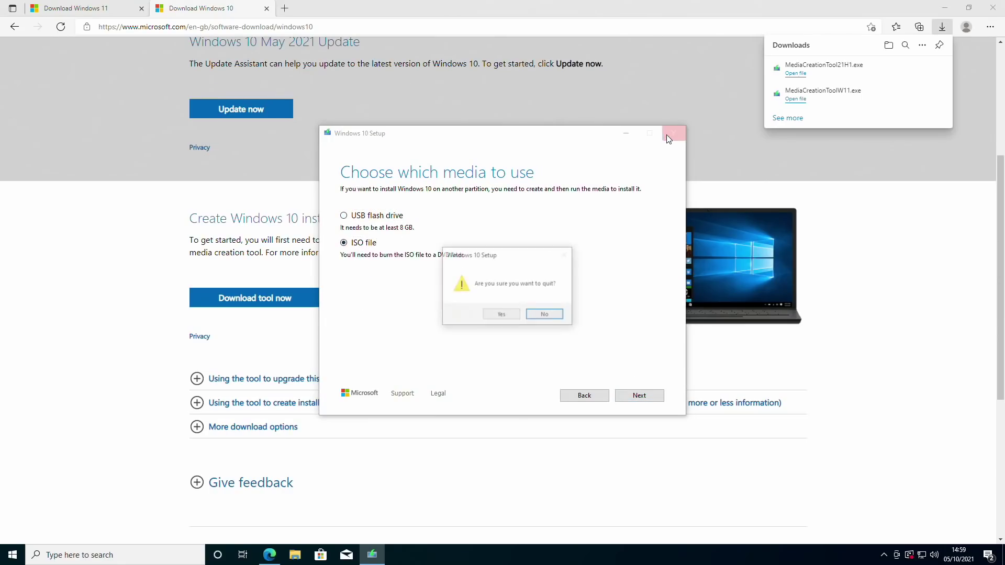
click(494, 313)
key(super+Home)
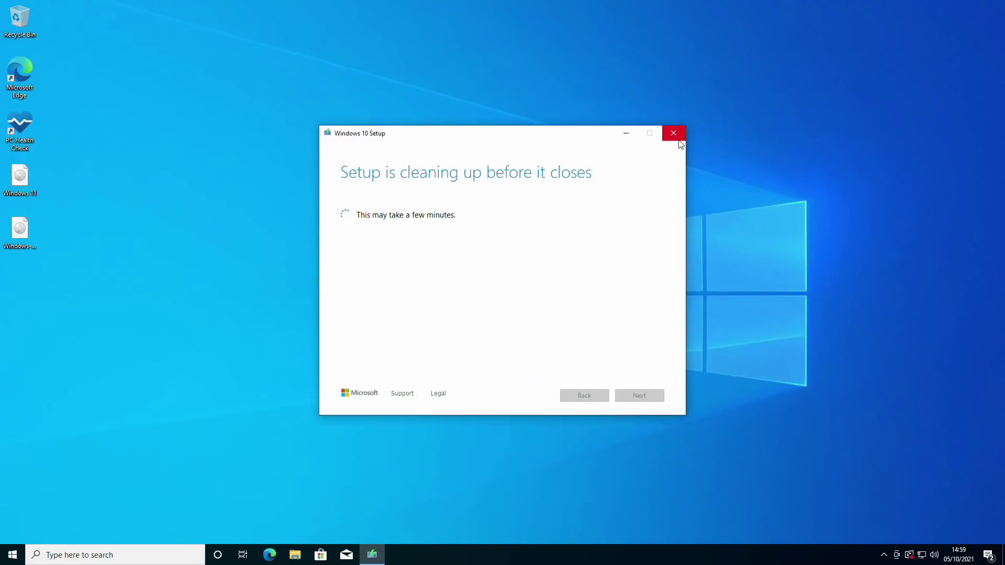
click(626, 133)
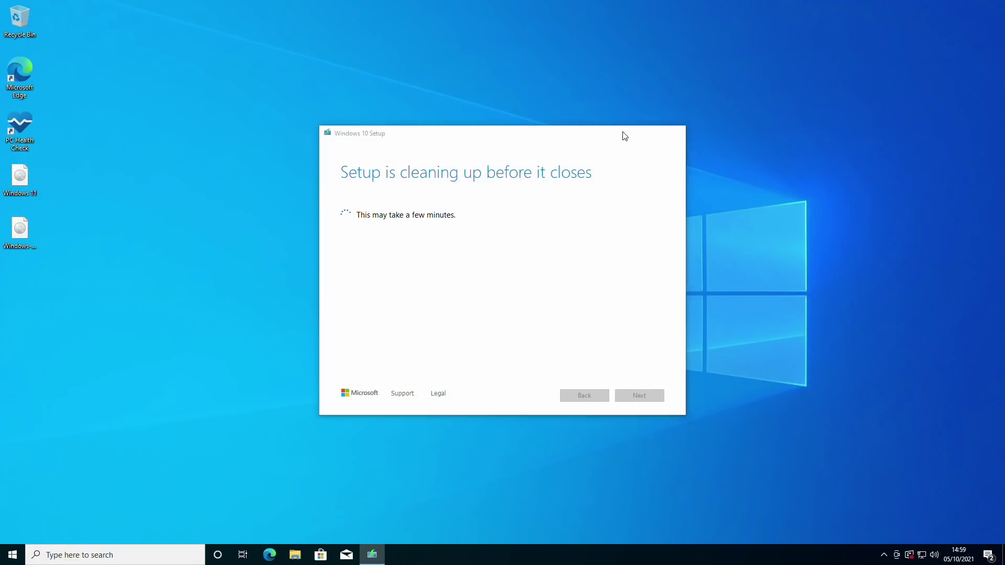
- Extract Windows-21H1-x64.iso with 7-Zip into a Windows-21H1-x64 folder
click(21, 230)
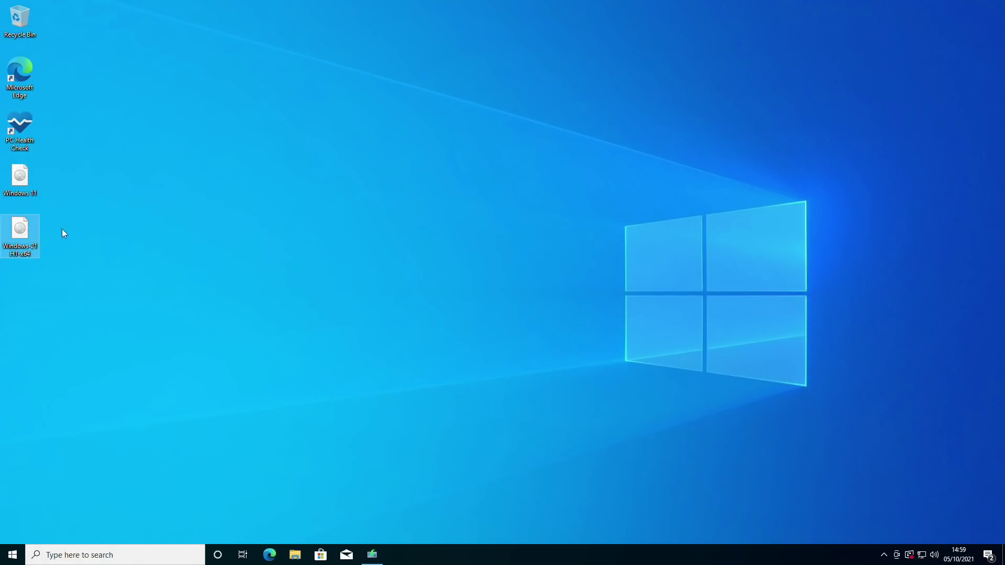
right_click(23, 226)
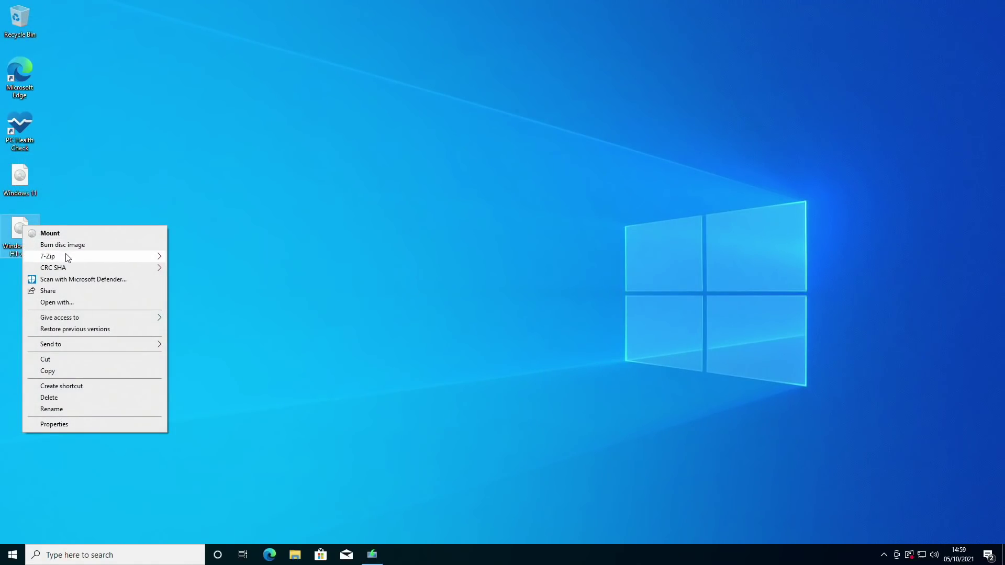
mouse_move(68, 257)
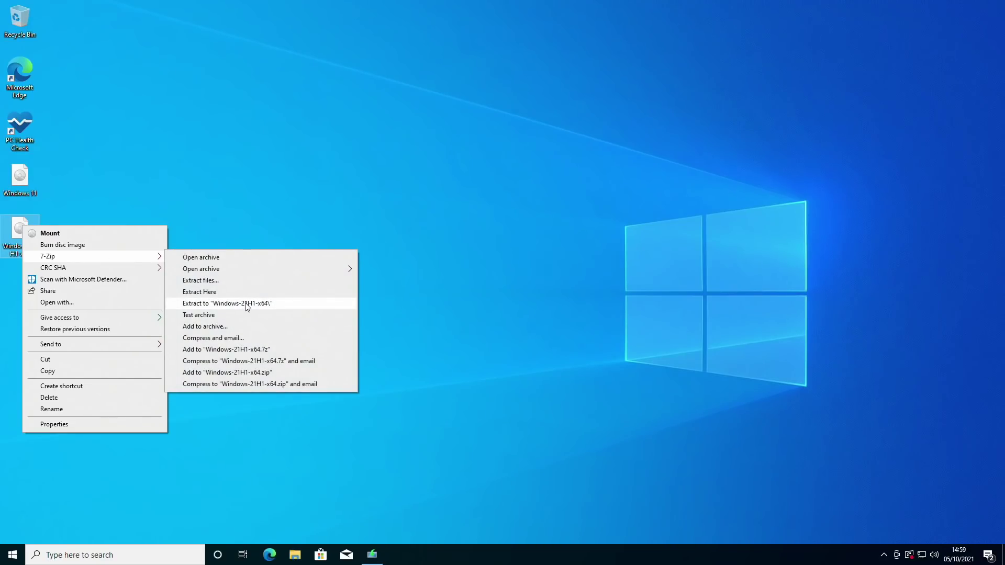
click(246, 304)
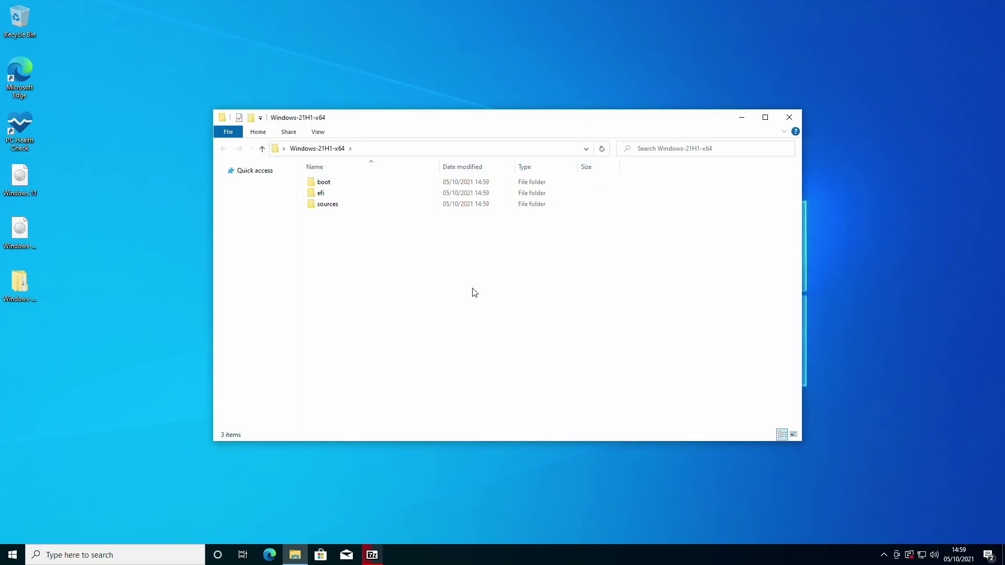
- Snap the extracted folder right, open sources, and close 7-Zip once extraction finishes
key(super+Right)
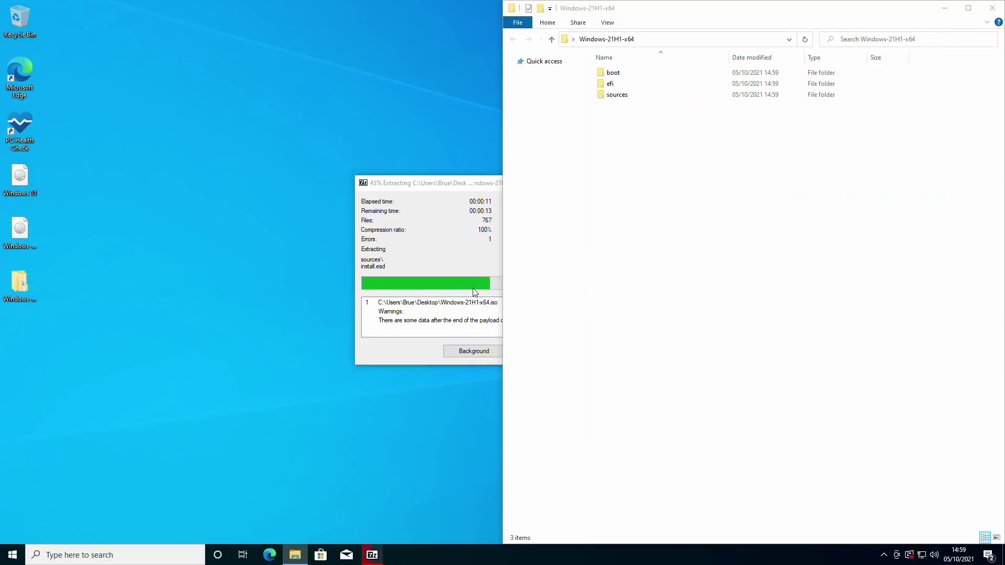
click(620, 96)
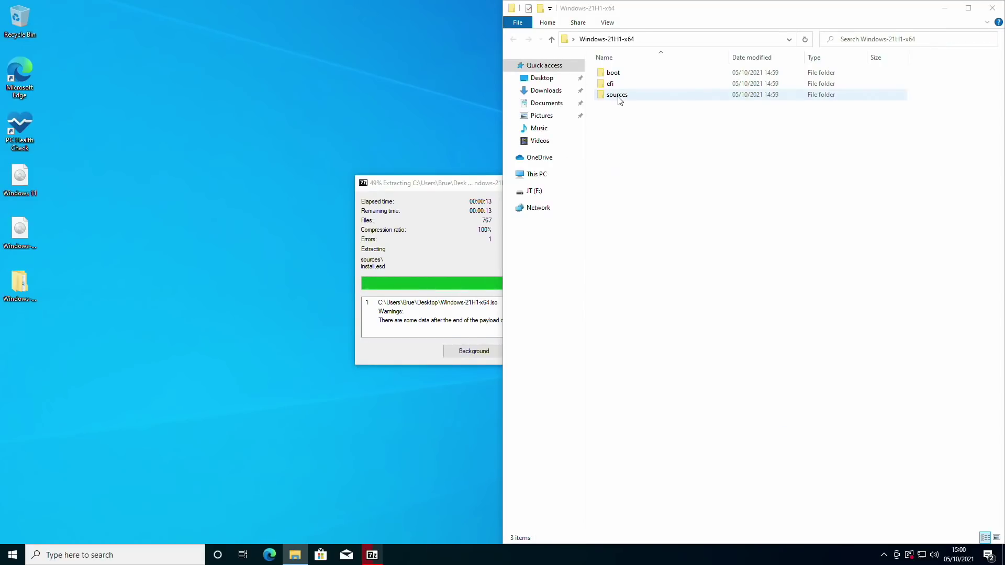
double_click(620, 97)
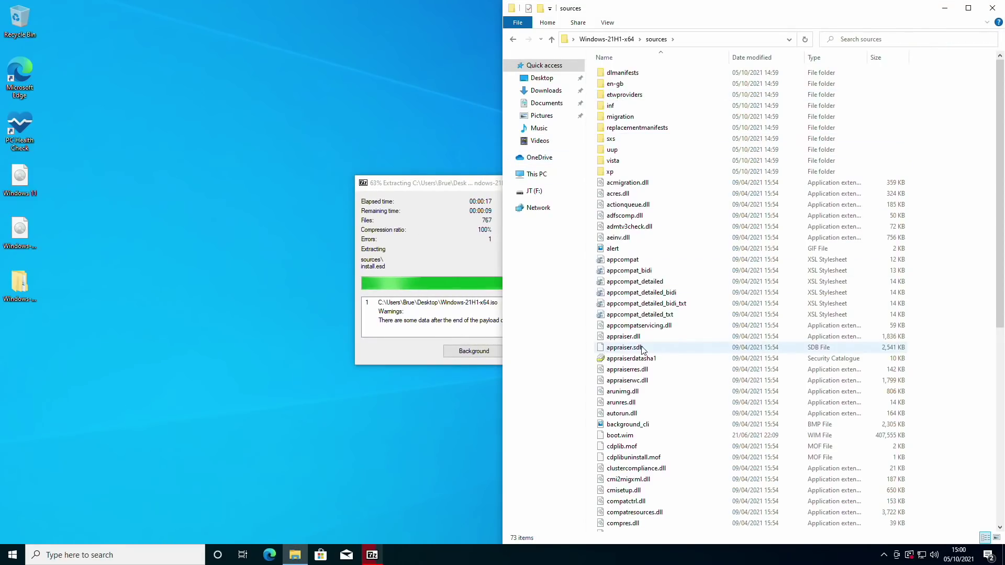
scroll(643, 347, down, 5)
click(435, 207)
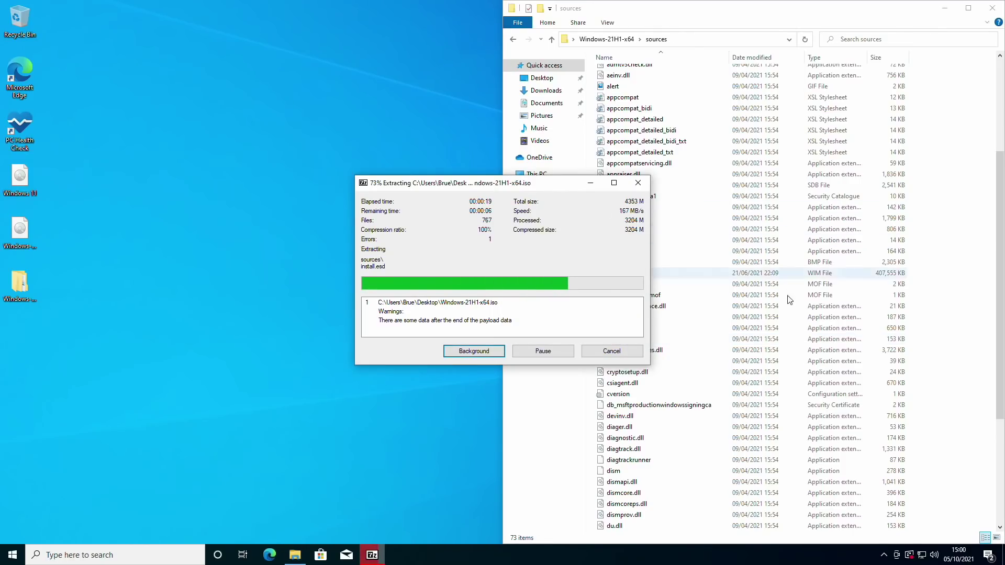
click(758, 326)
scroll(743, 314, down, 5)
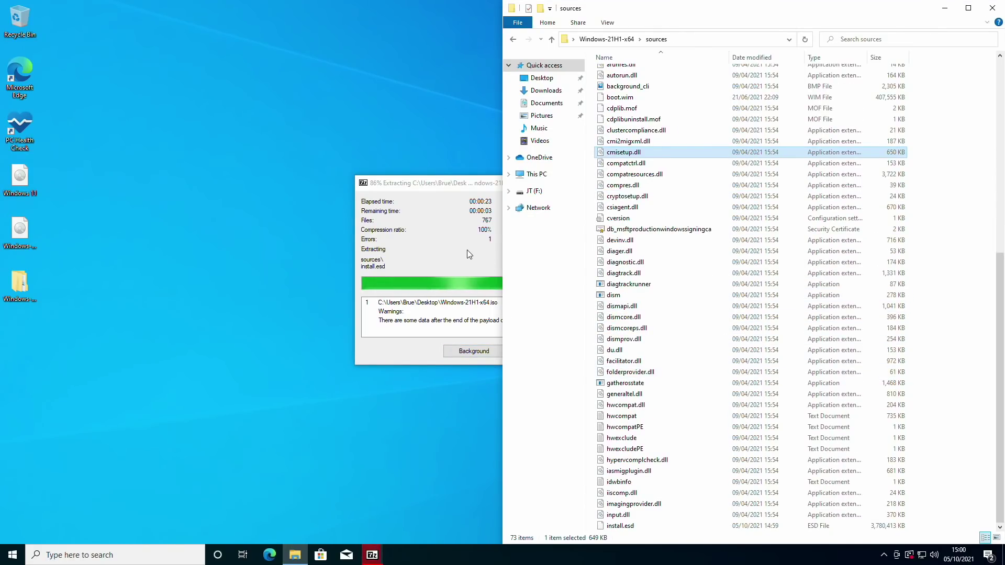
click(455, 242)
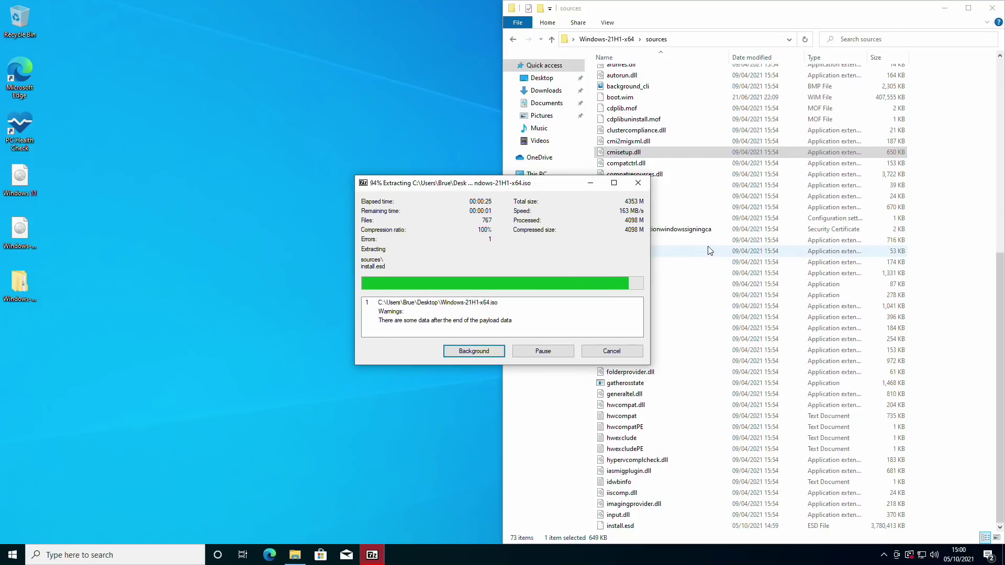
click(620, 349)
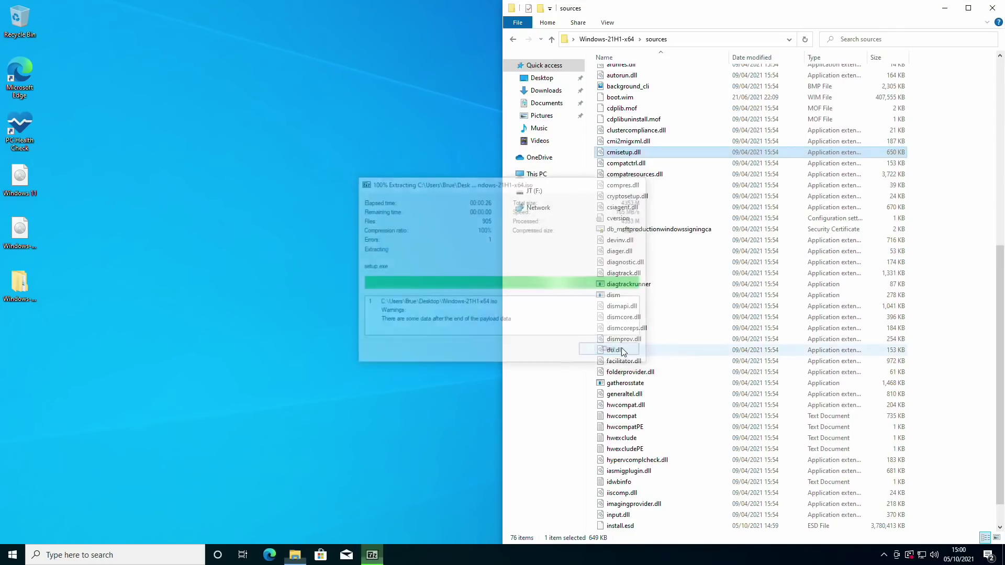
- Permanently delete install.esd from the extracted sources folder
scroll(675, 460, down, 2)
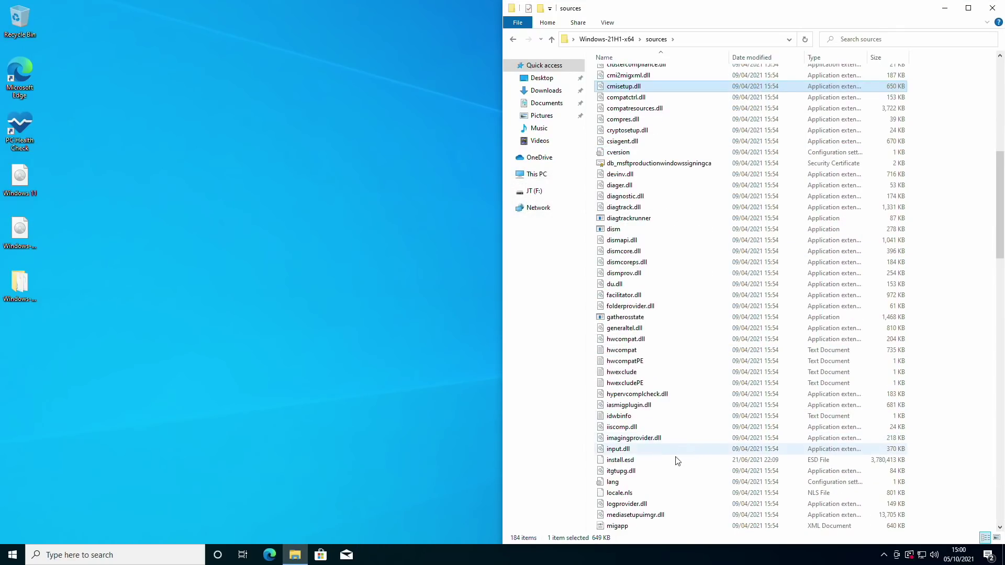
click(621, 461)
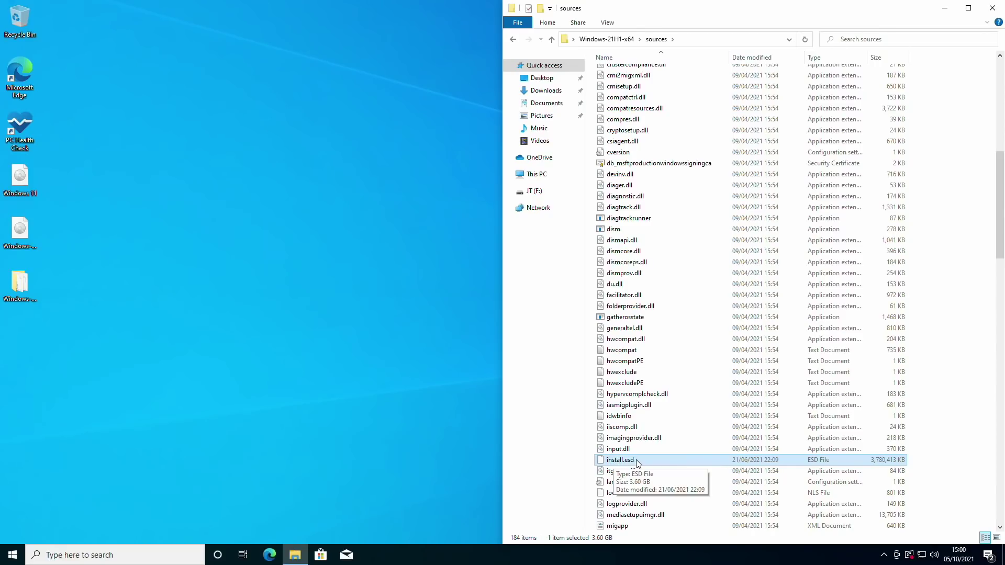
key(shift+Delete)
key(Return)
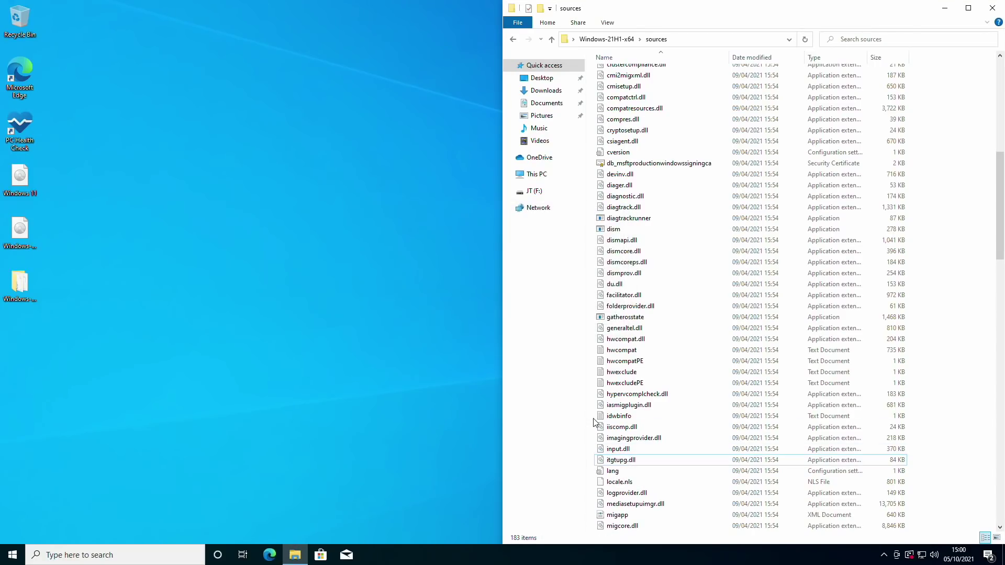
- Mount the Windows 11 ISO and copy its install.esd into the extracted sources folder
double_click(21, 177)
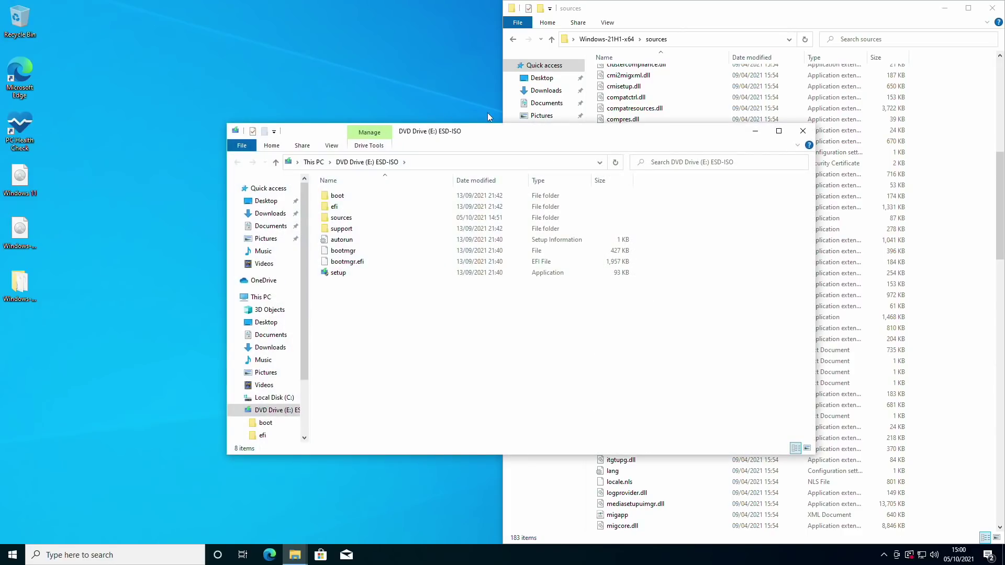
key(super+Left)
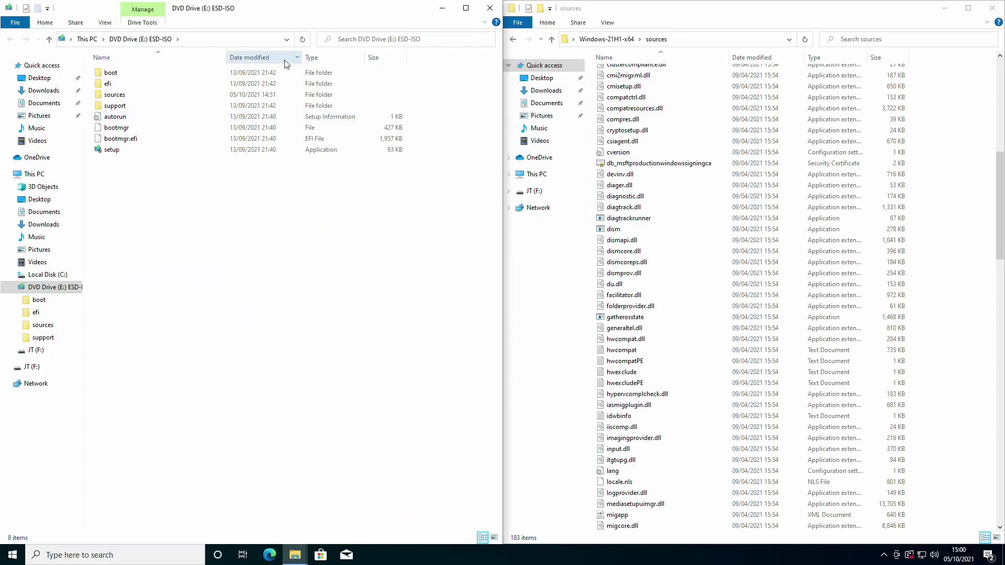
double_click(115, 96)
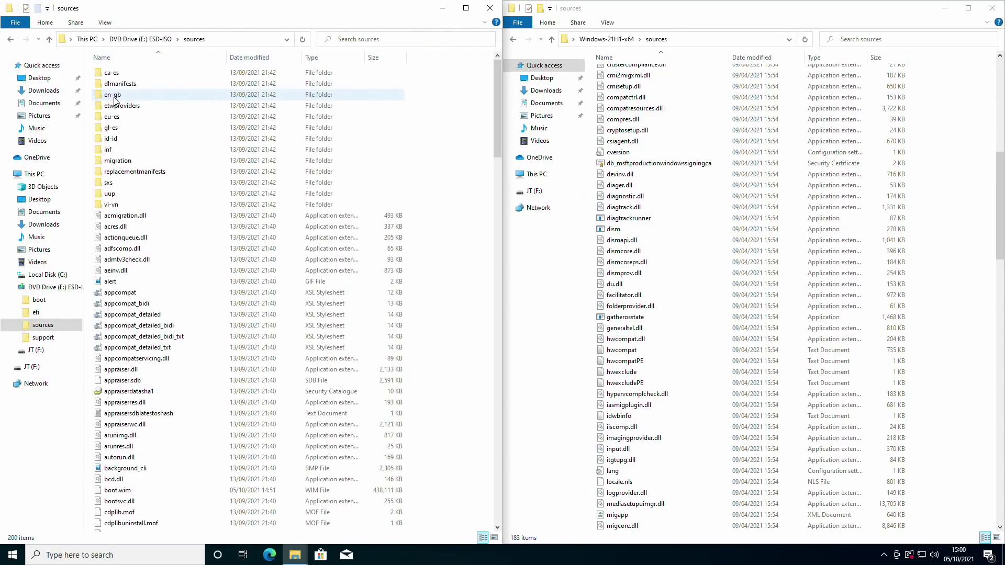
scroll(210, 235, down, 2)
scroll(209, 235, down, 15)
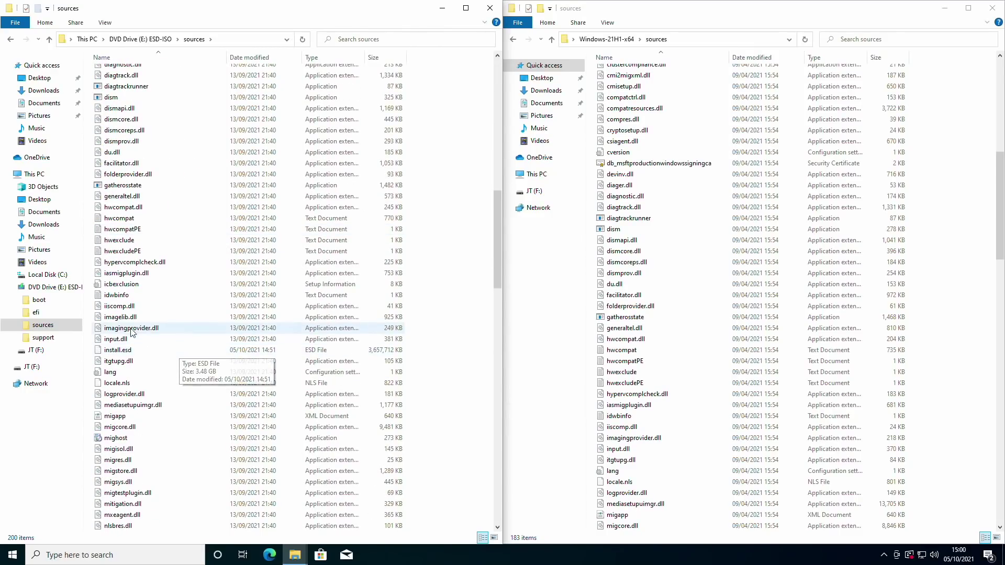
drag(173, 350, 950, 436)
- Close the disc window, return to the Windows-21H1-x64 folder, and watch the copy progress
click(491, 9)
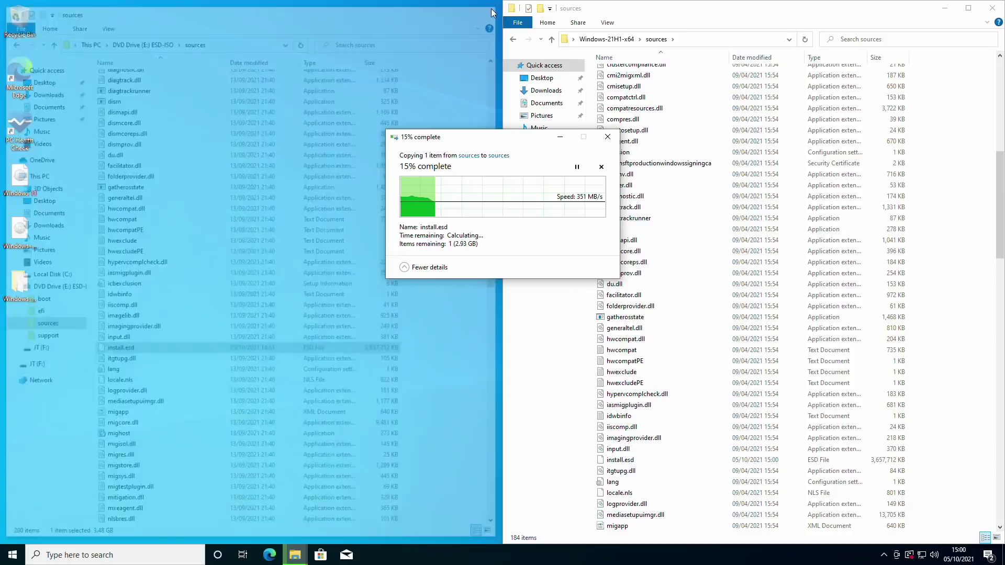
drag(679, 11, 390, 101)
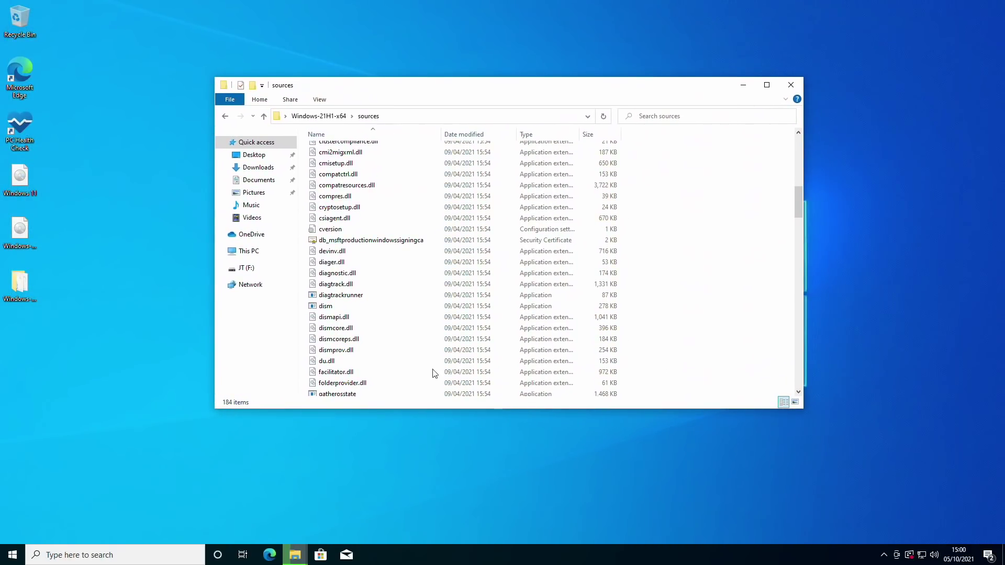
click(319, 116)
mouse_move(295, 552)
click(348, 540)
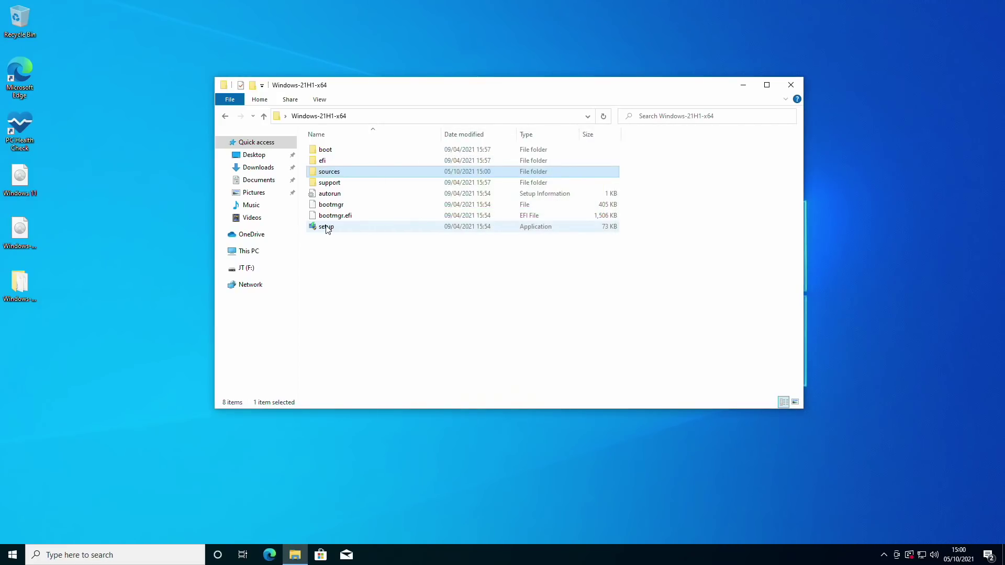
- Launch setup from Windows-21H1-x64, choose Not at the moment for updates, and accept the licence terms
double_click(326, 228)
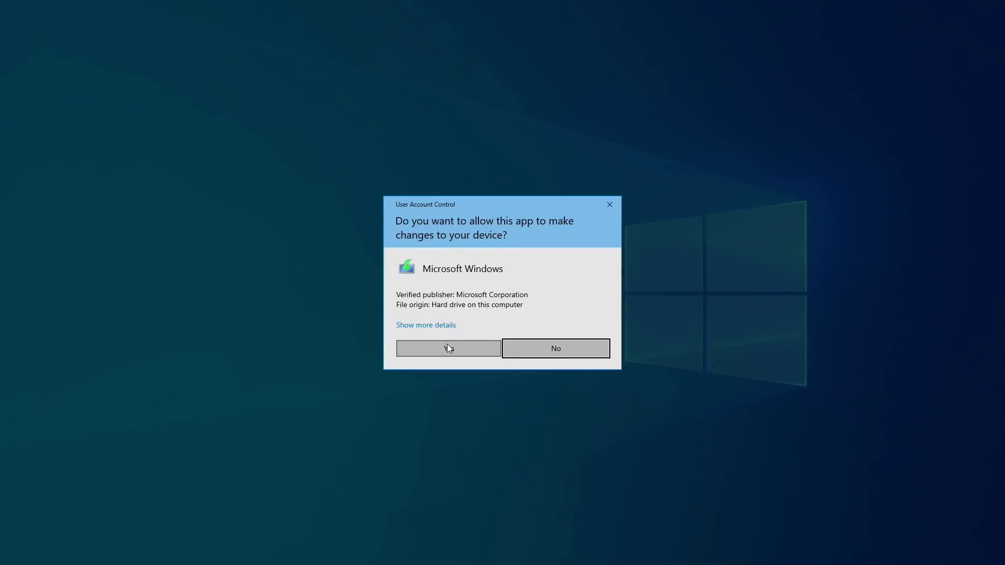
click(448, 346)
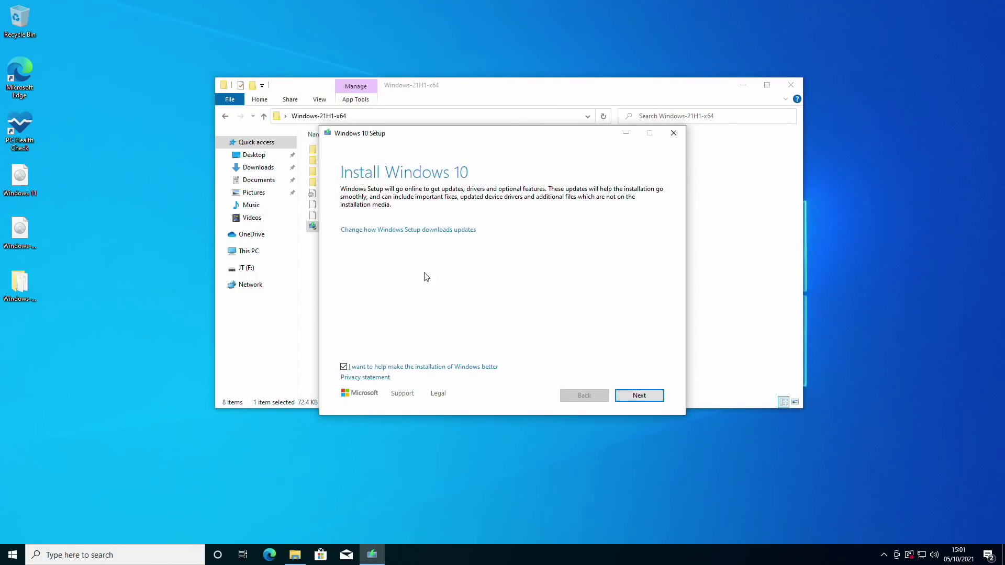
click(430, 231)
click(394, 250)
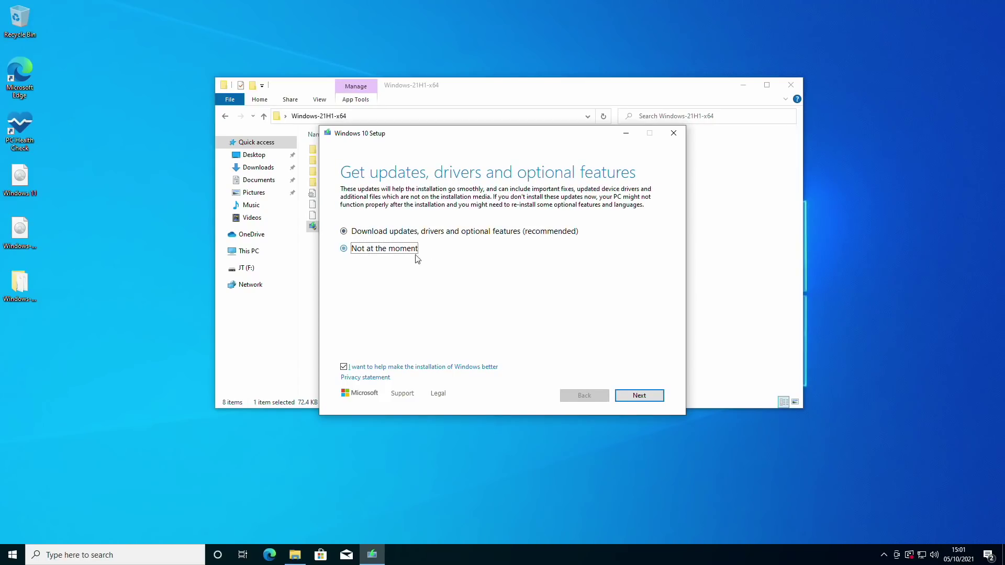
click(635, 398)
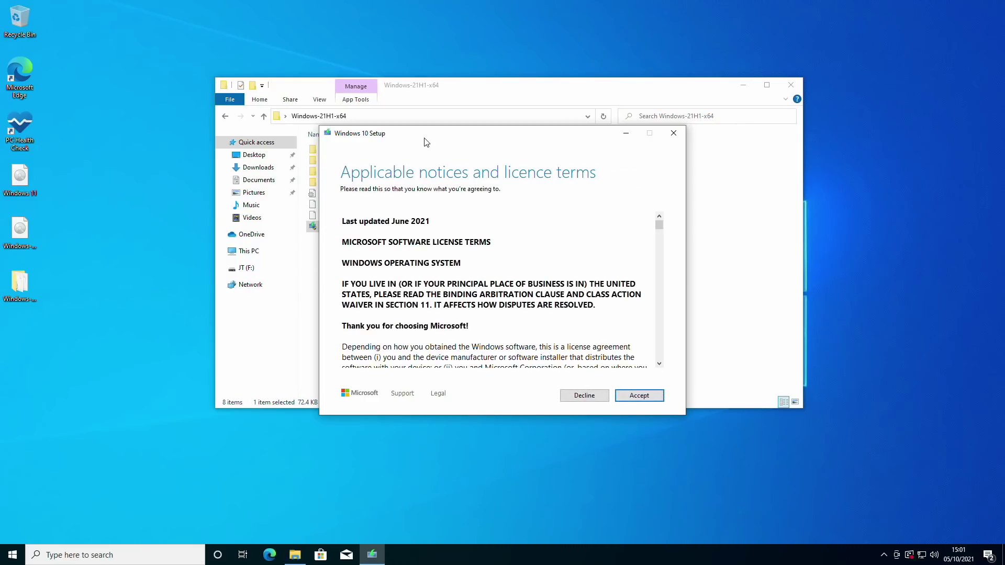
click(641, 396)
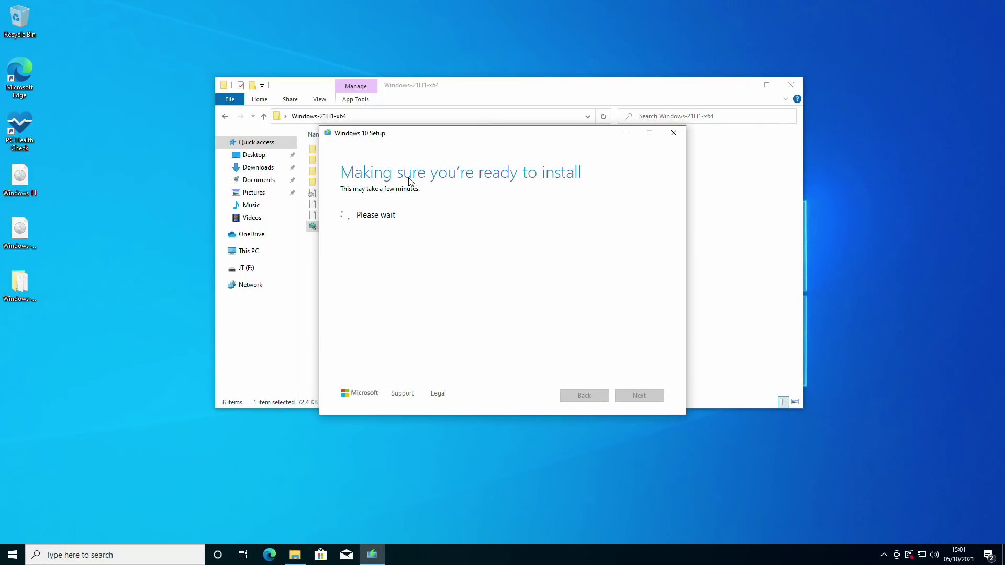
- Close File Explorer and start installing Windows 11 Pro, keeping personal files and apps
click(791, 85)
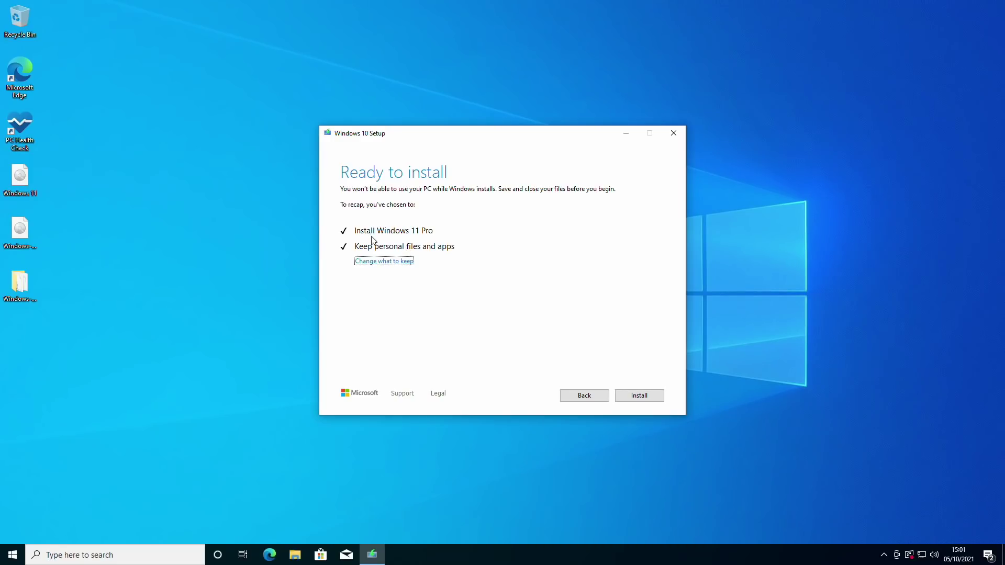
click(635, 395)
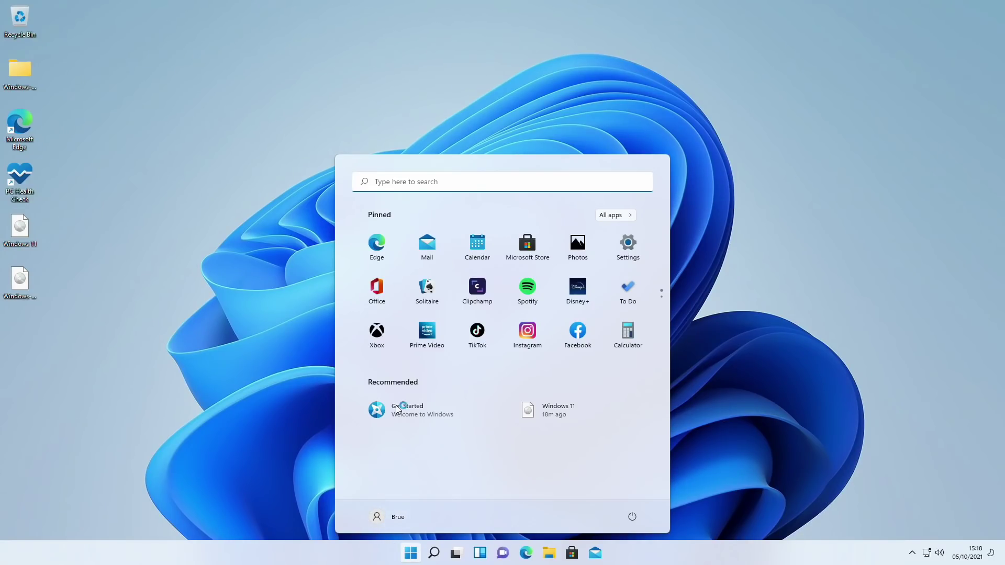
- Check the About page confirms Windows 11 Pro, version 21H2, OS build 22000.194
click(630, 245)
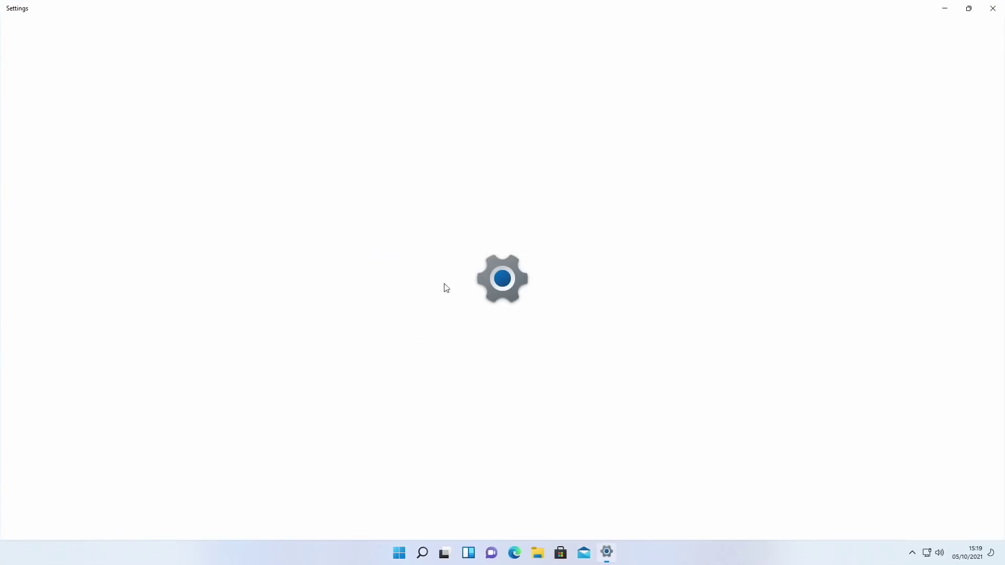
scroll(323, 360, down, 1)
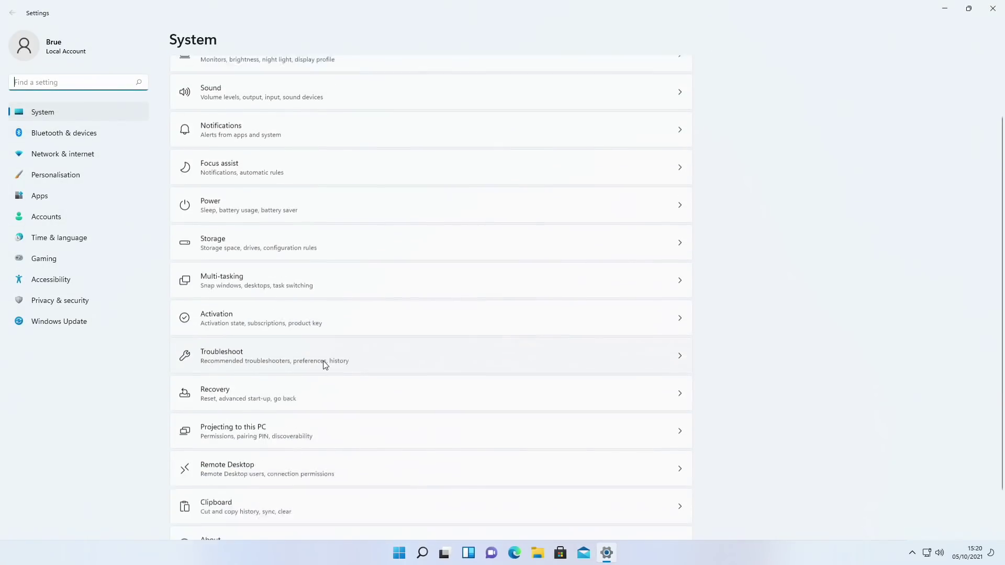
click(217, 507)
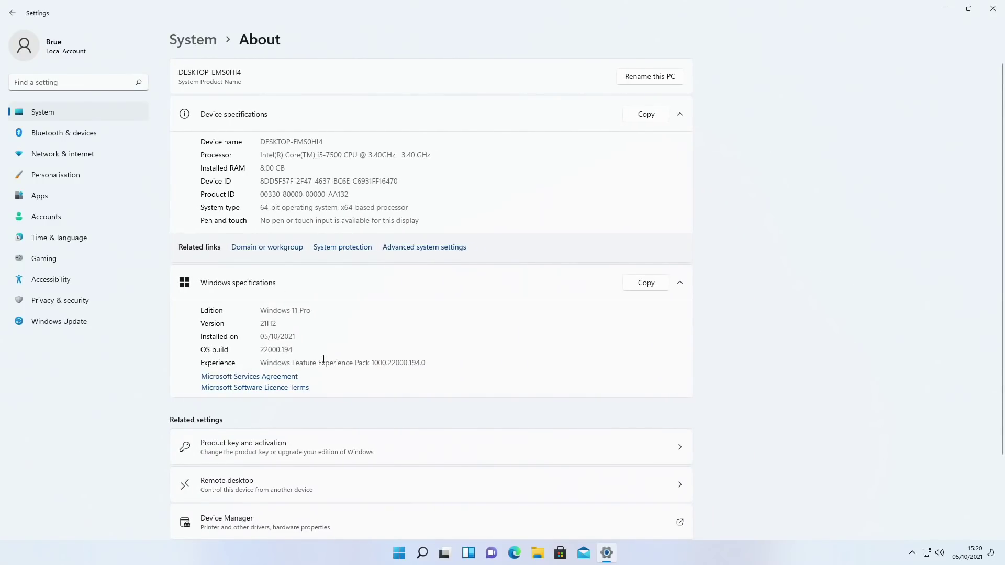
scroll(775, 256, down, 3)
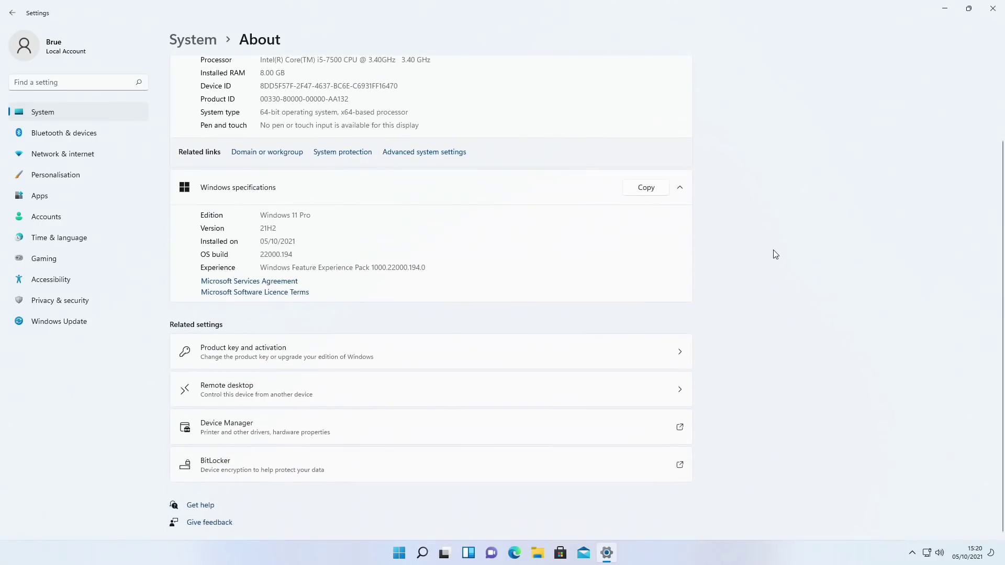
scroll(774, 252, up, 3)
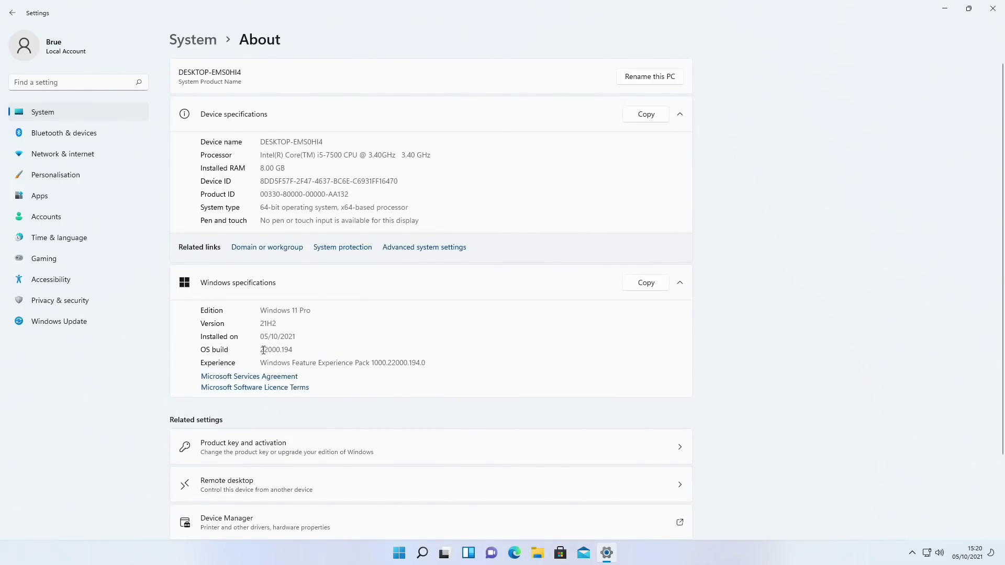
scroll(339, 347, down, 3)
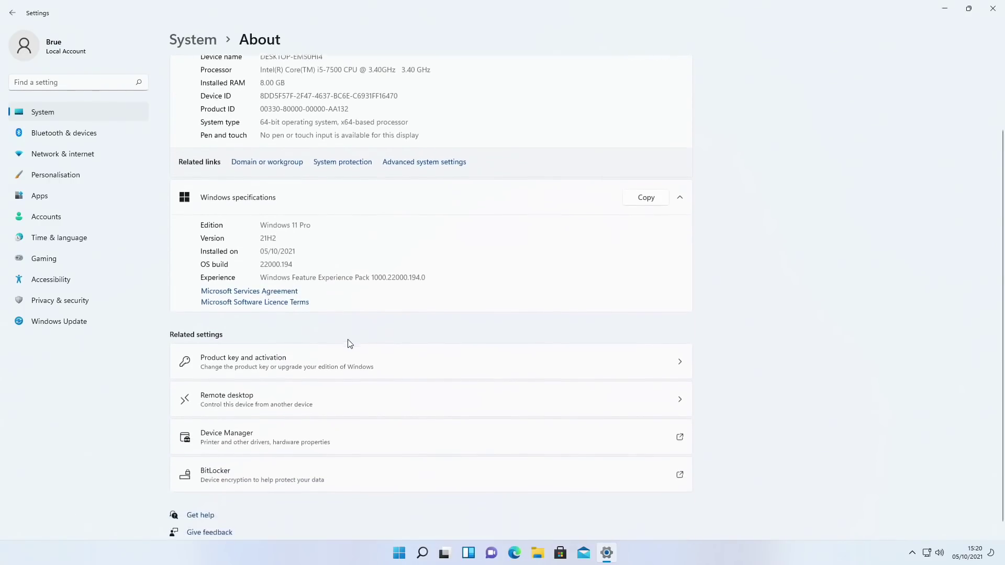
click(222, 468)
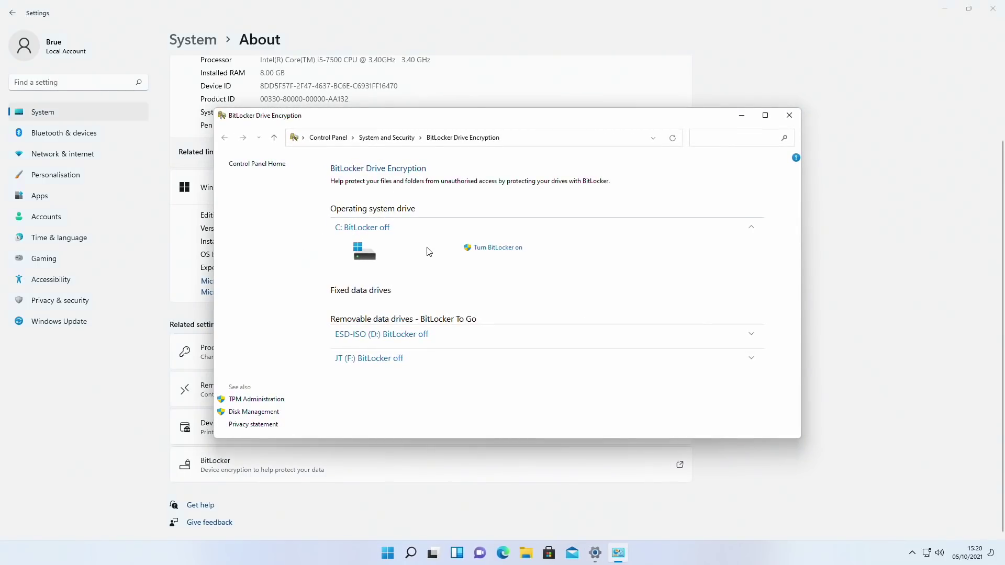
click(501, 248)
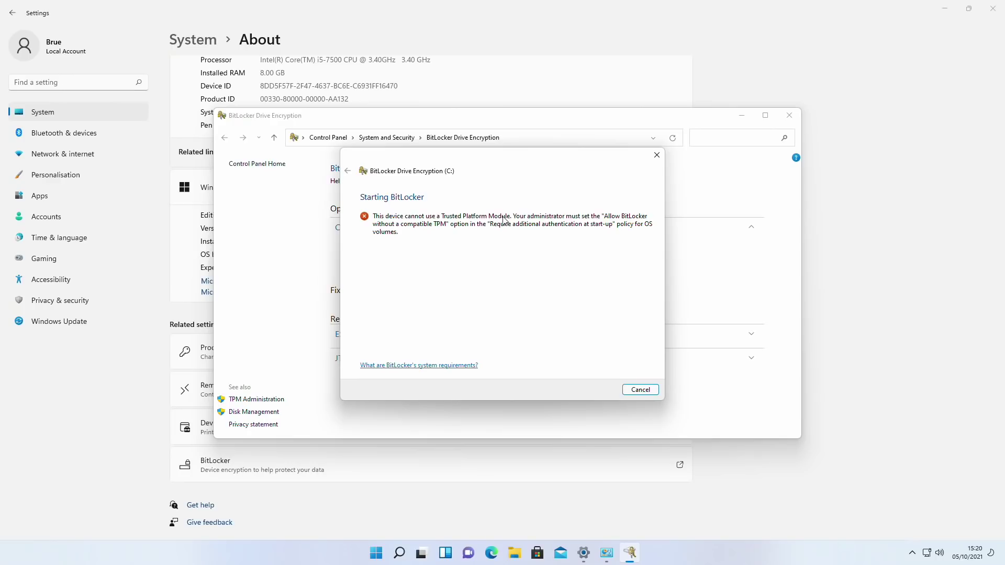
click(656, 155)
click(789, 115)
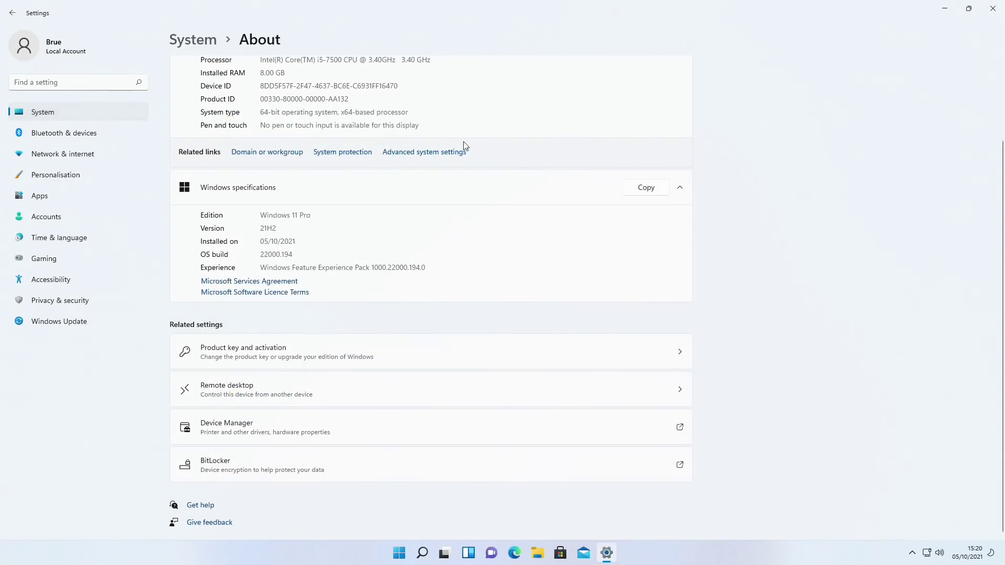
- Download the two pending Defender updates from Windows Update
click(59, 301)
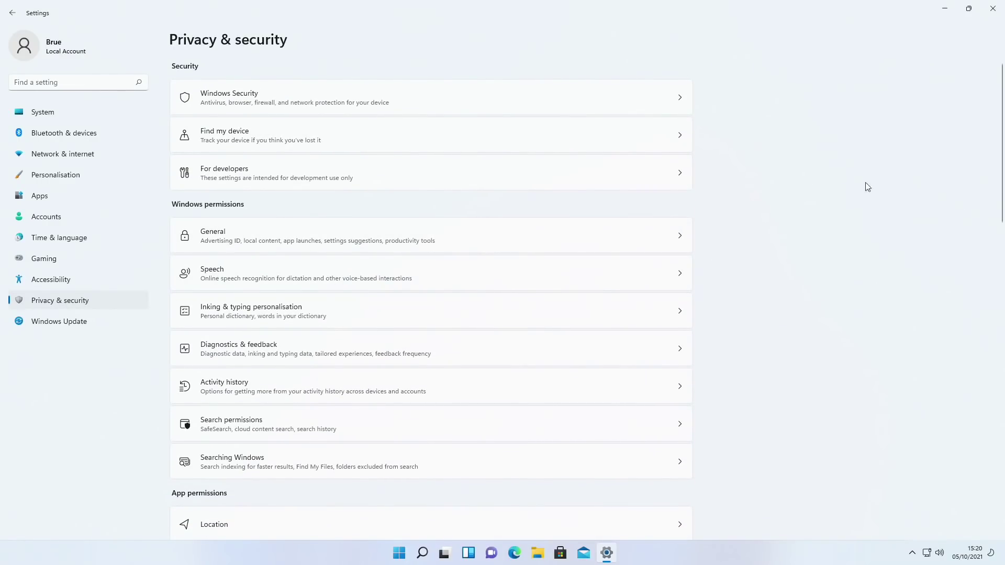
click(48, 320)
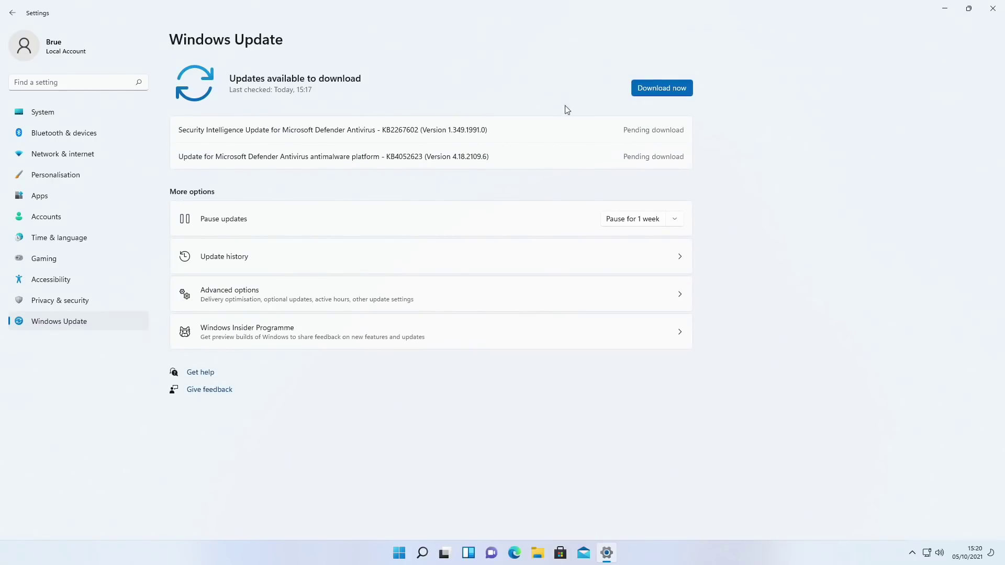
click(650, 89)
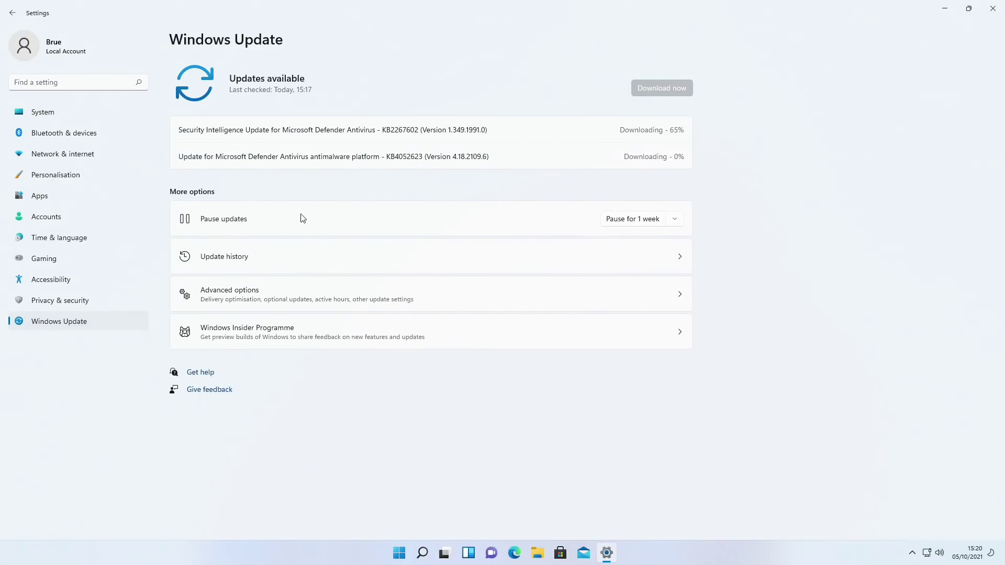